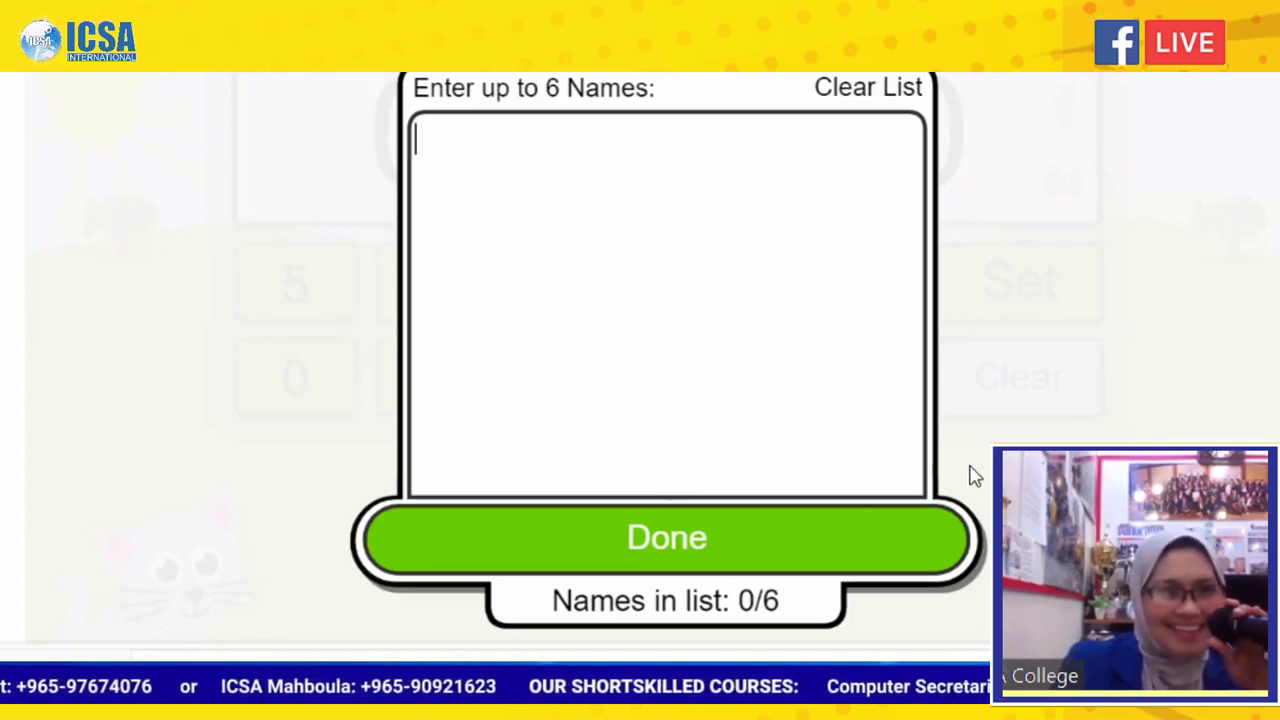
Switch to the response spreadsheet with the Name and Enrollment No. columns.
{"action": "key", "text": "alt+Tab"}
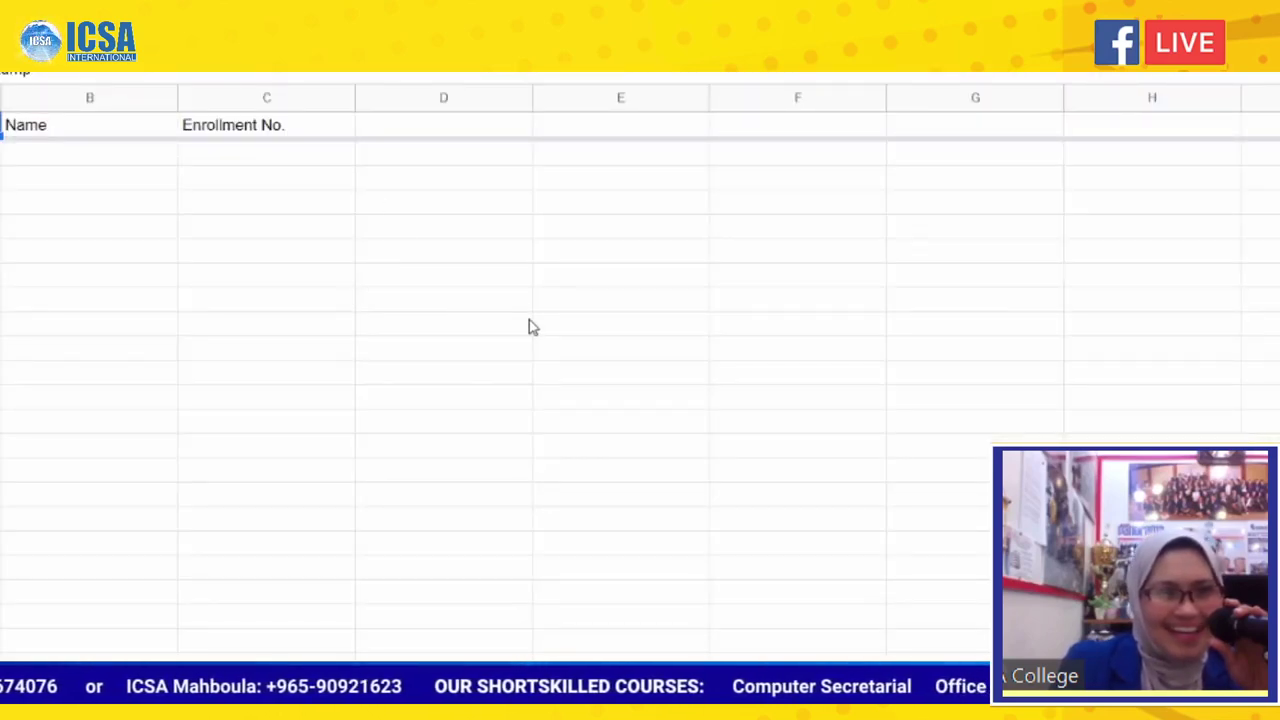
{"action": "left_click", "coordinate": [451, 326]}
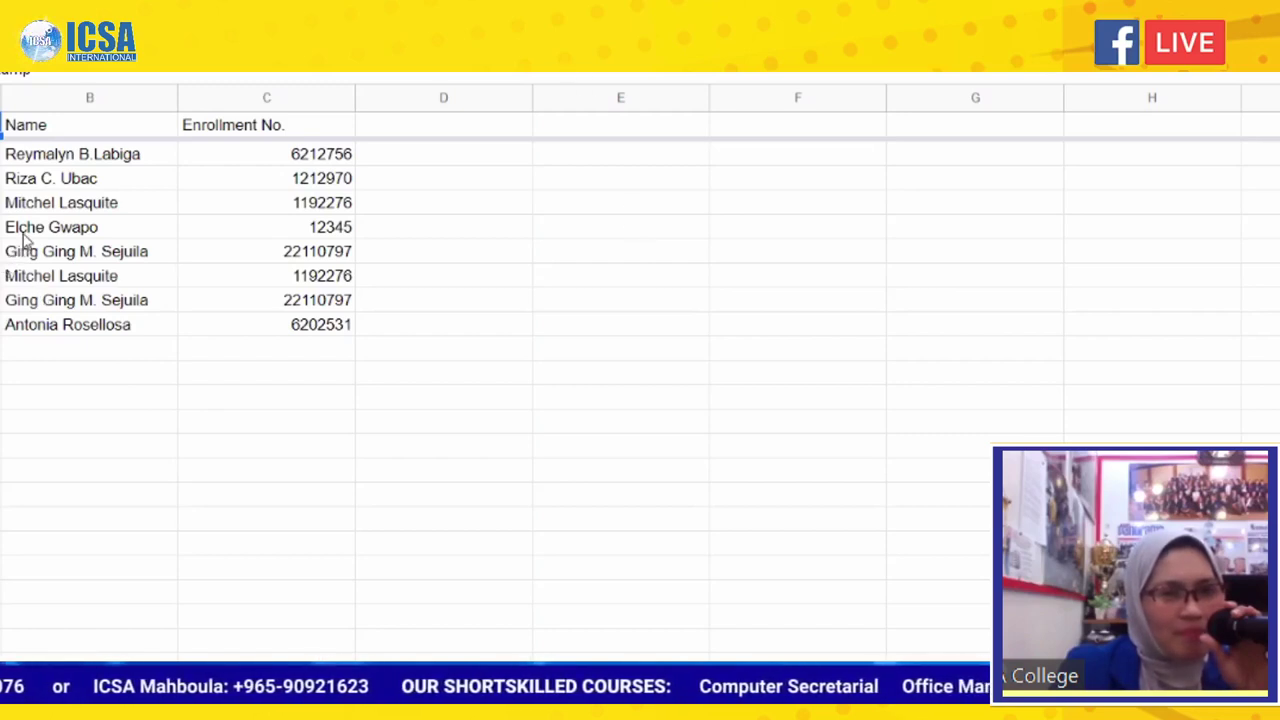
{"action": "left_click", "coordinate": [58, 208]}
{"action": "left_click", "coordinate": [63, 278]}
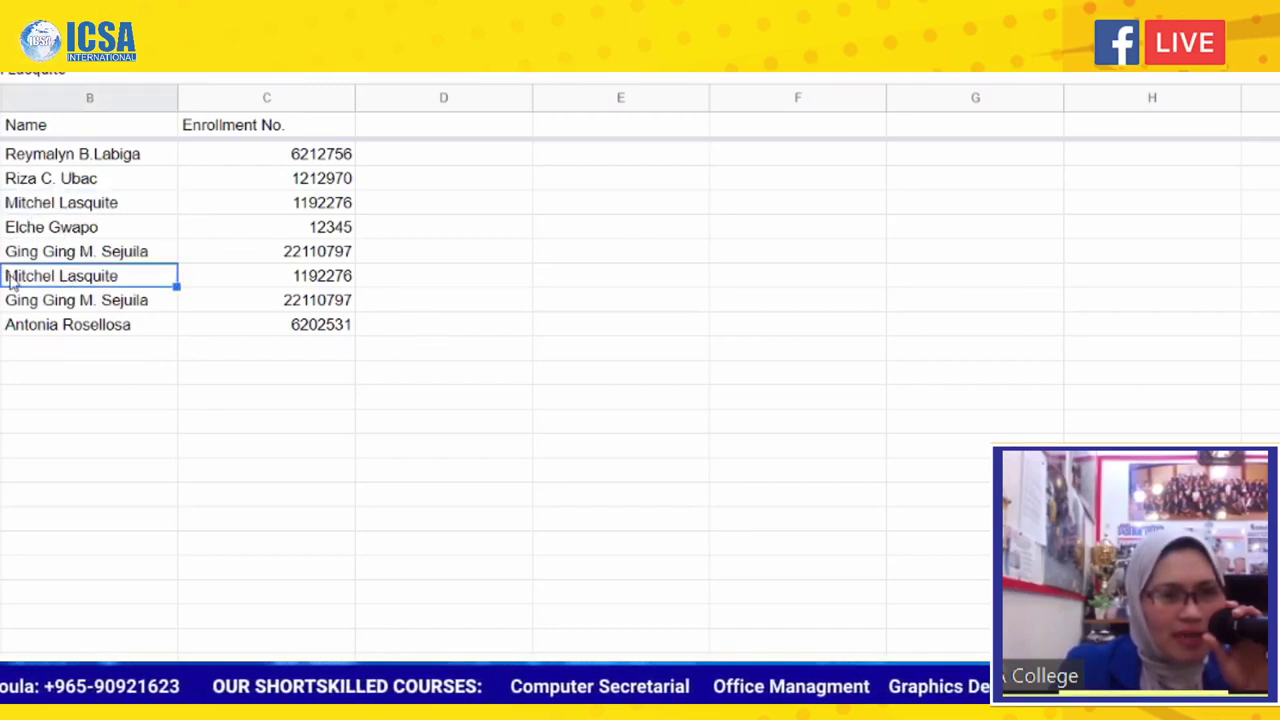
{"action": "key", "text": "shift+space"}
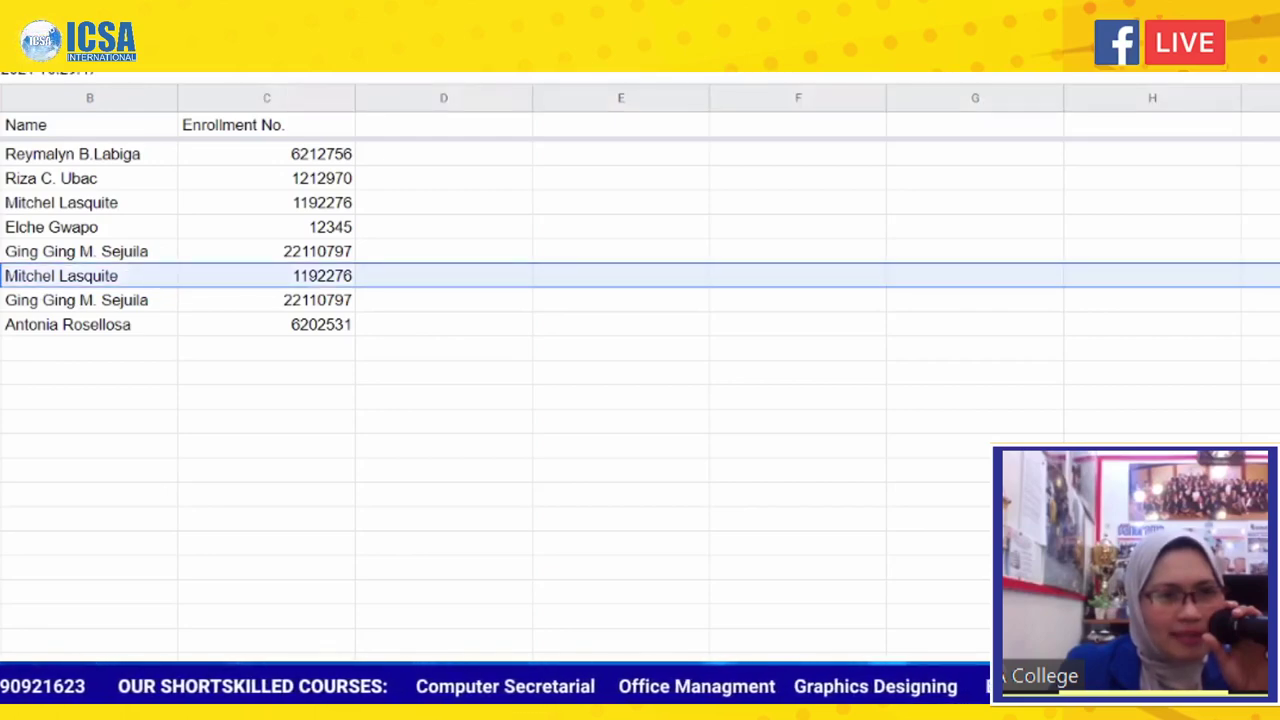
{"action": "key", "text": "shift+F10"}
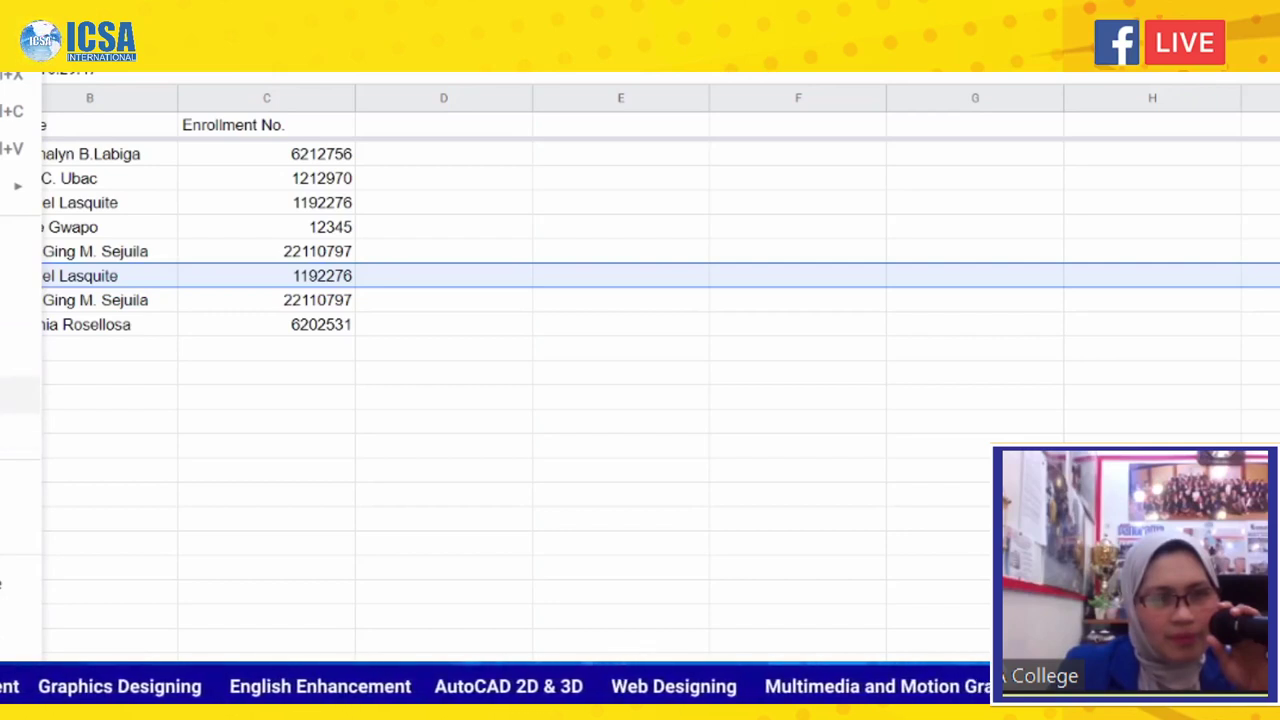
{"action": "left_click", "coordinate": [410, 427]}
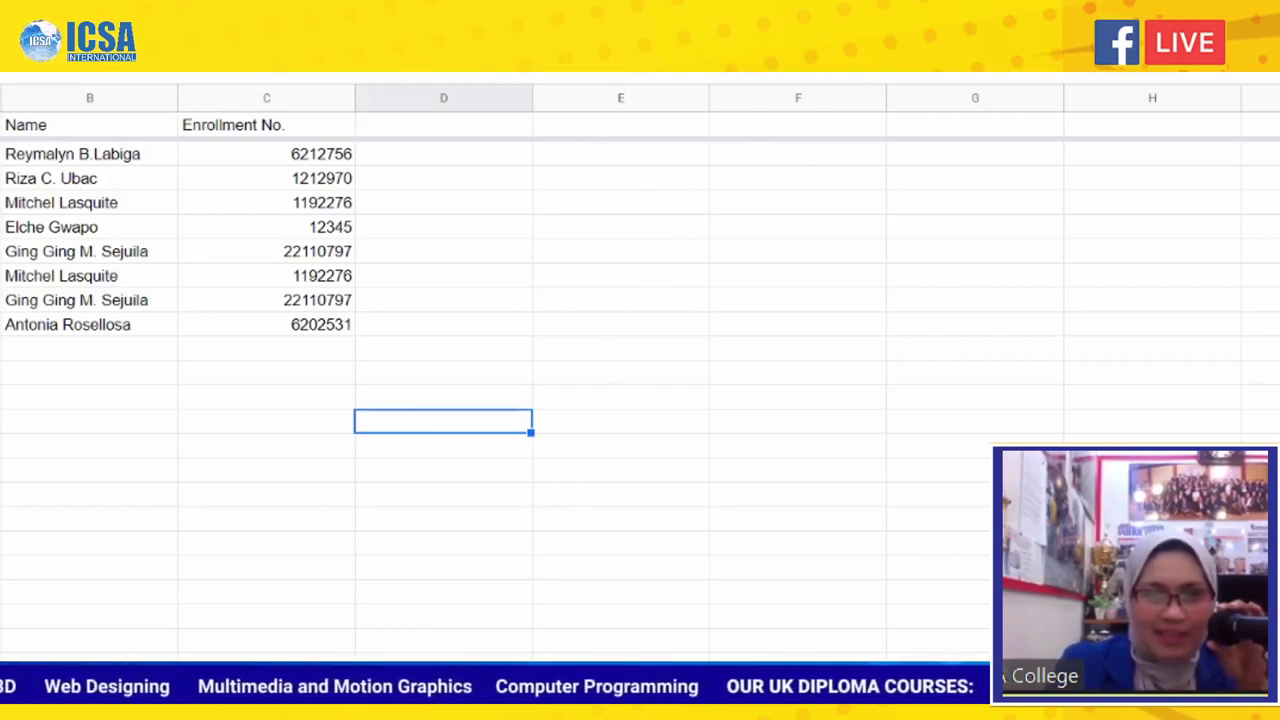
{"action": "left_click", "coordinate": [703, 328]}
{"action": "left_click", "coordinate": [654, 205]}
{"action": "left_click", "coordinate": [630, 158]}
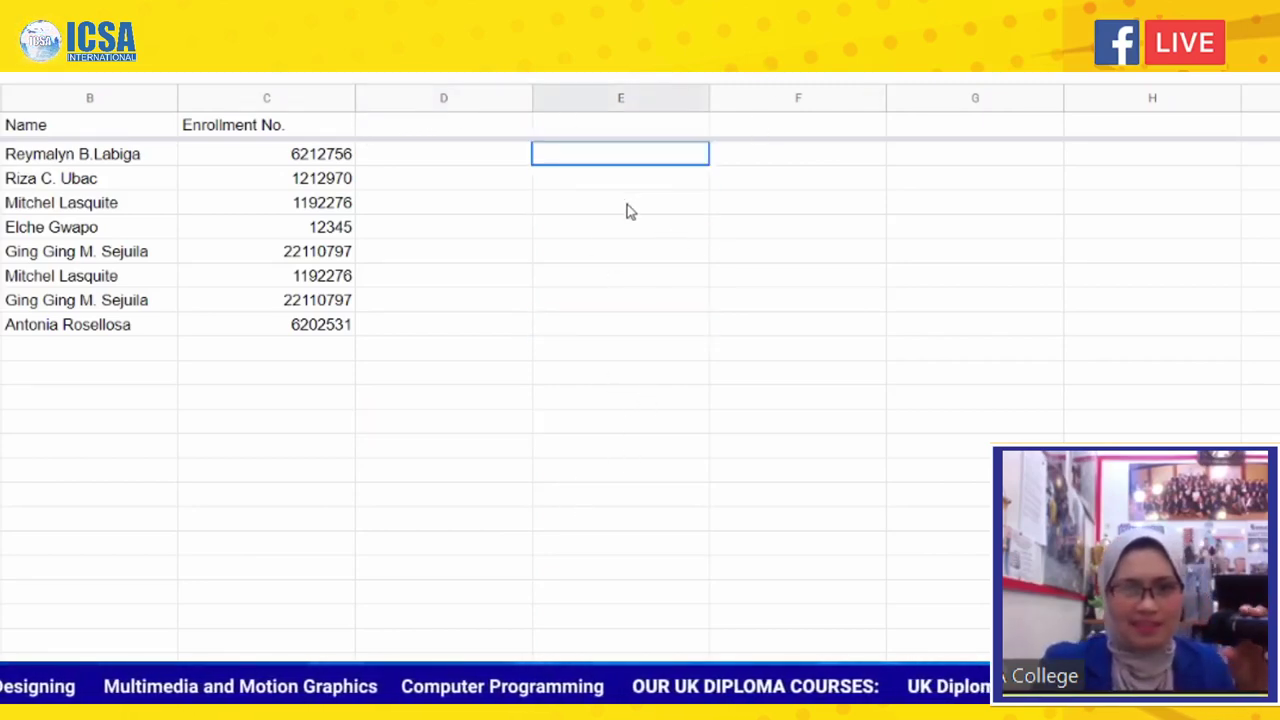
{"action": "left_click", "coordinate": [628, 206]}
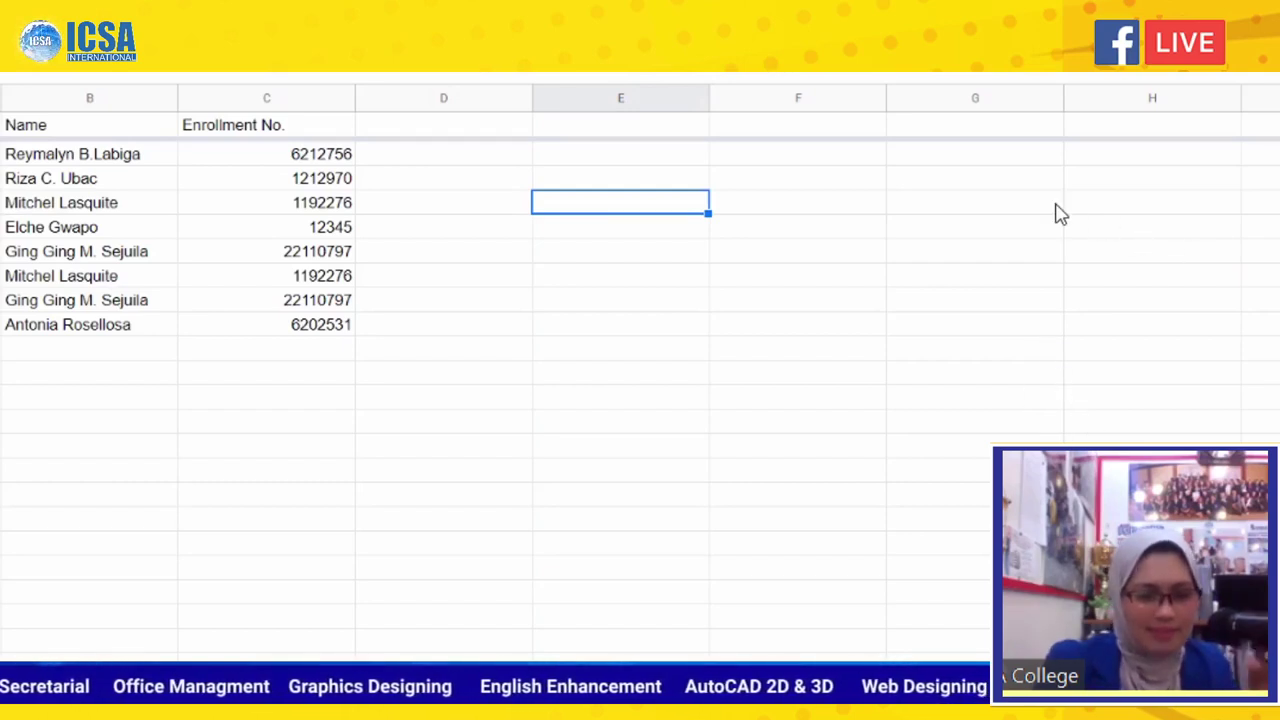
Enter the heading "PRIZES!" in cell F7 and make it bold.
{"action": "left_click", "coordinate": [779, 277]}
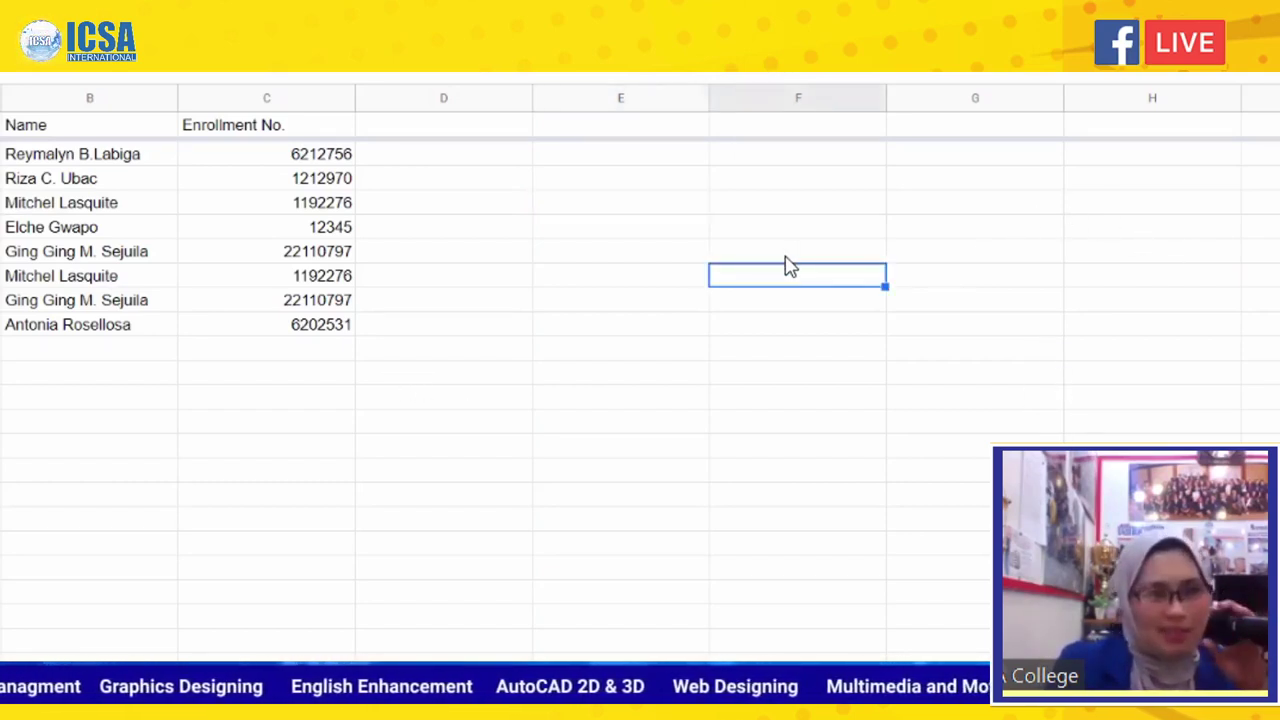
{"action": "type", "text": "PRINCES"}
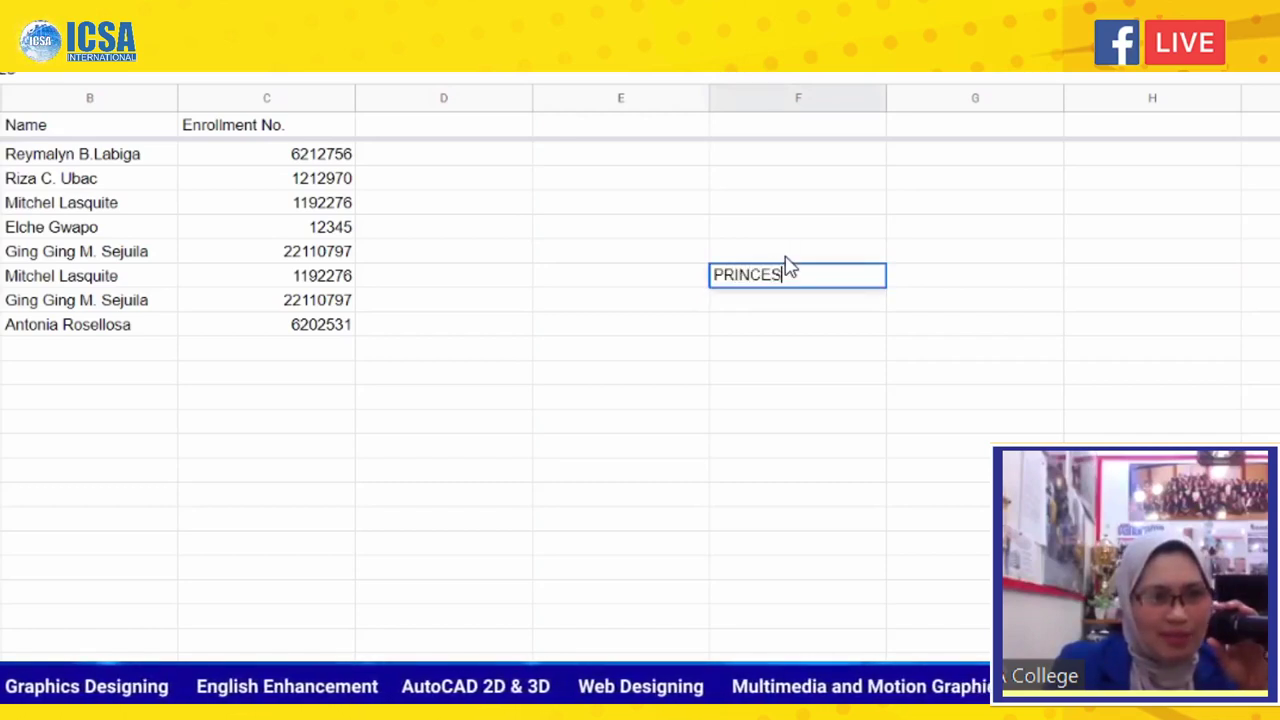
{"action": "key", "text": "BackSpace"}
{"action": "key", "text": "BackSpace"}
{"action": "key", "text": "BackSpace"}
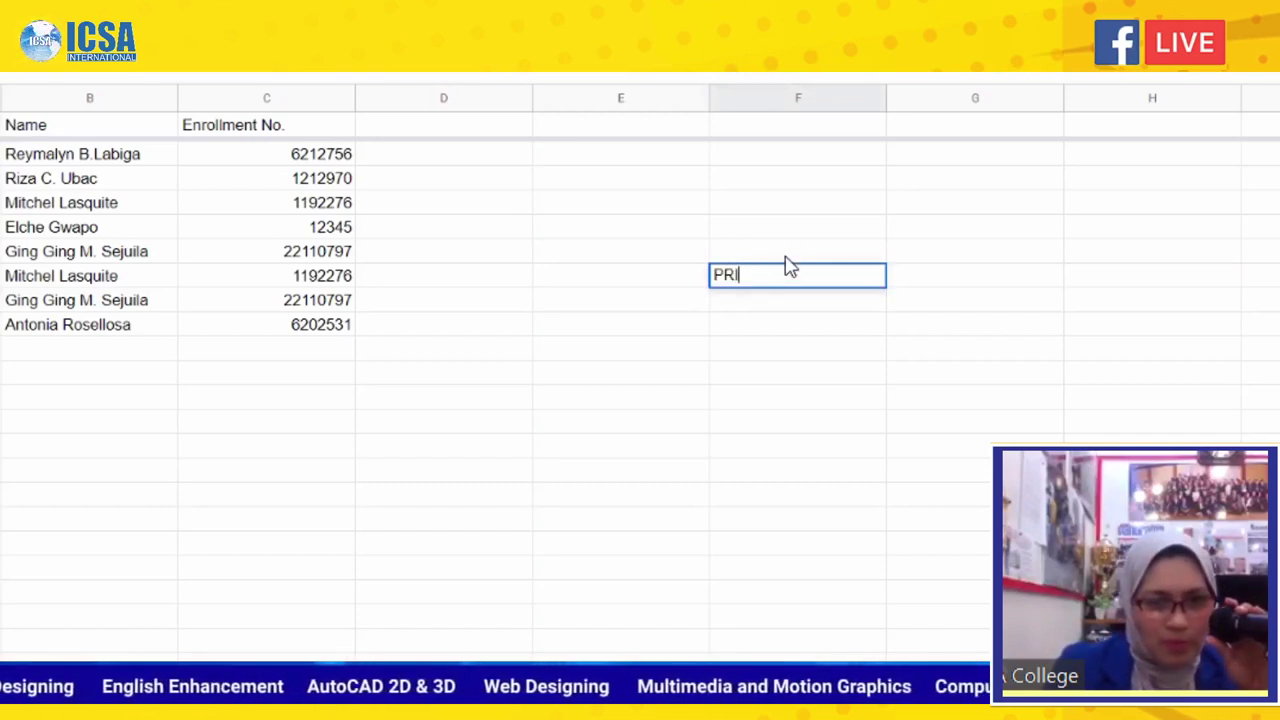
{"action": "type", "text": "ZES"}
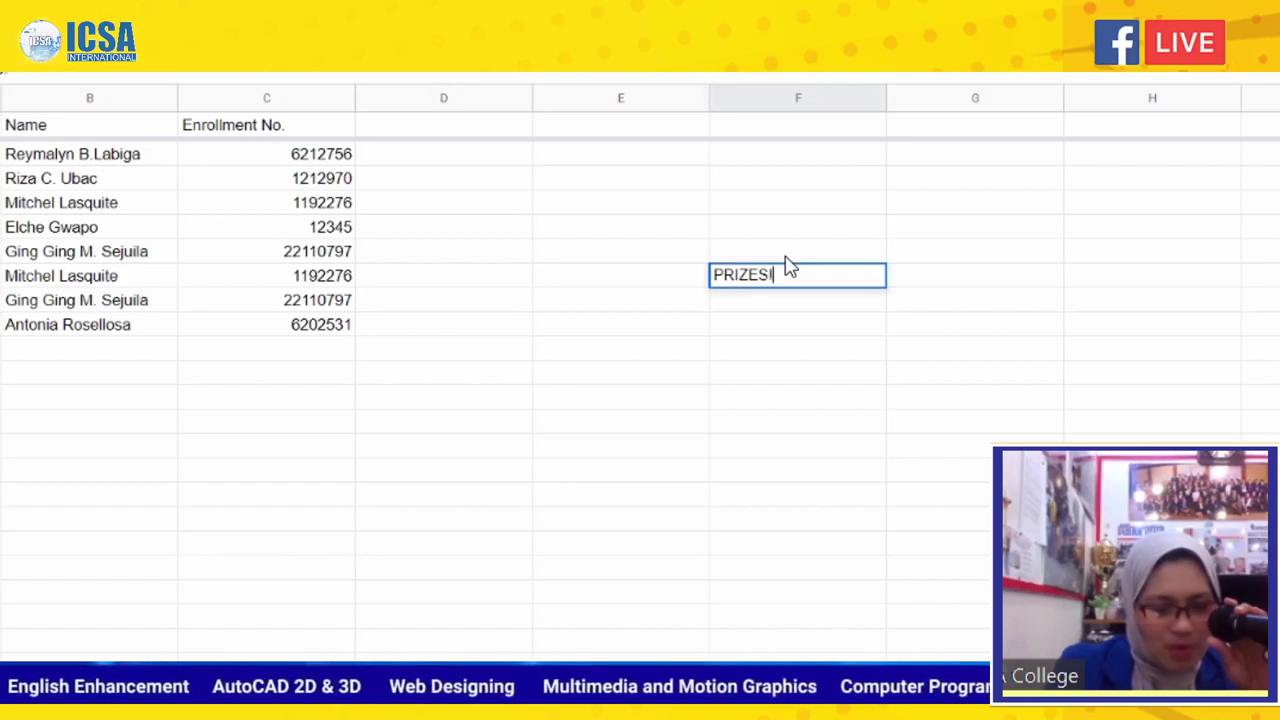
{"action": "type", "text": "!"}
{"action": "key", "text": "ctrl+a"}
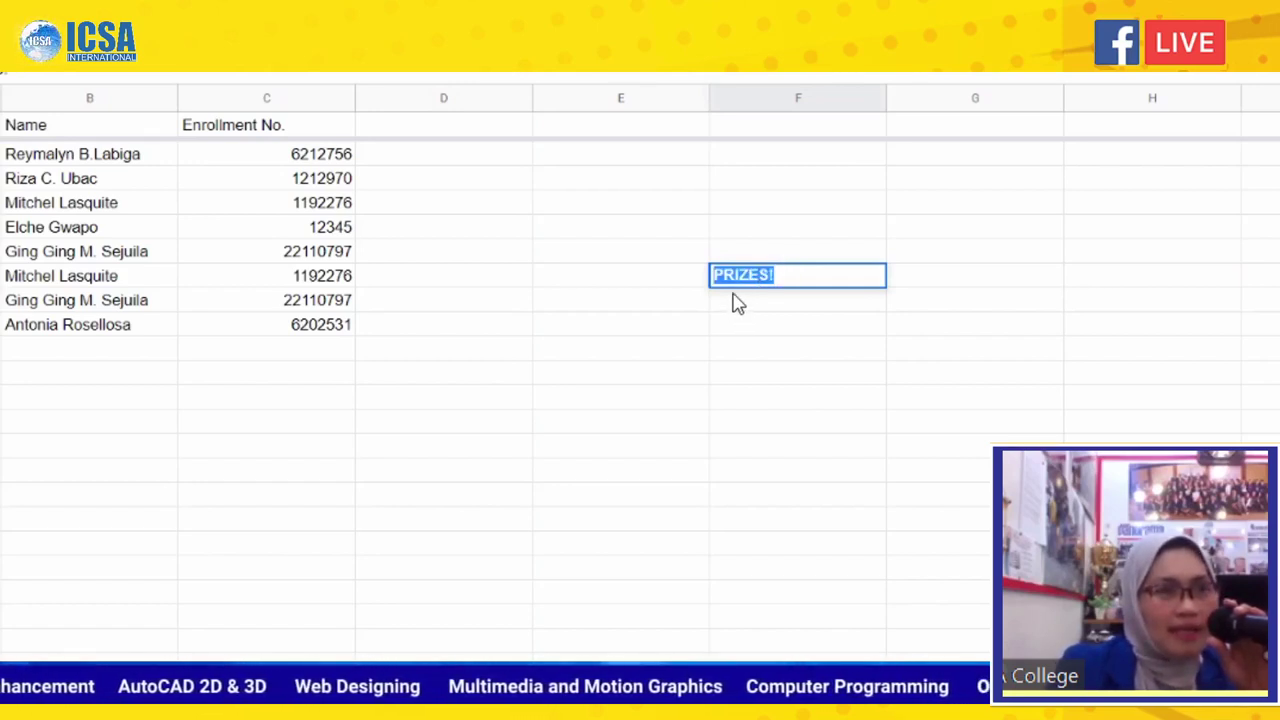
{"action": "key", "text": "ctrl+b"}
{"action": "key", "text": "Return"}
Enter the first prize, "1. 100 GCASH", in cell F8 under the PRIZES! heading.
{"action": "type", "text": "1"}
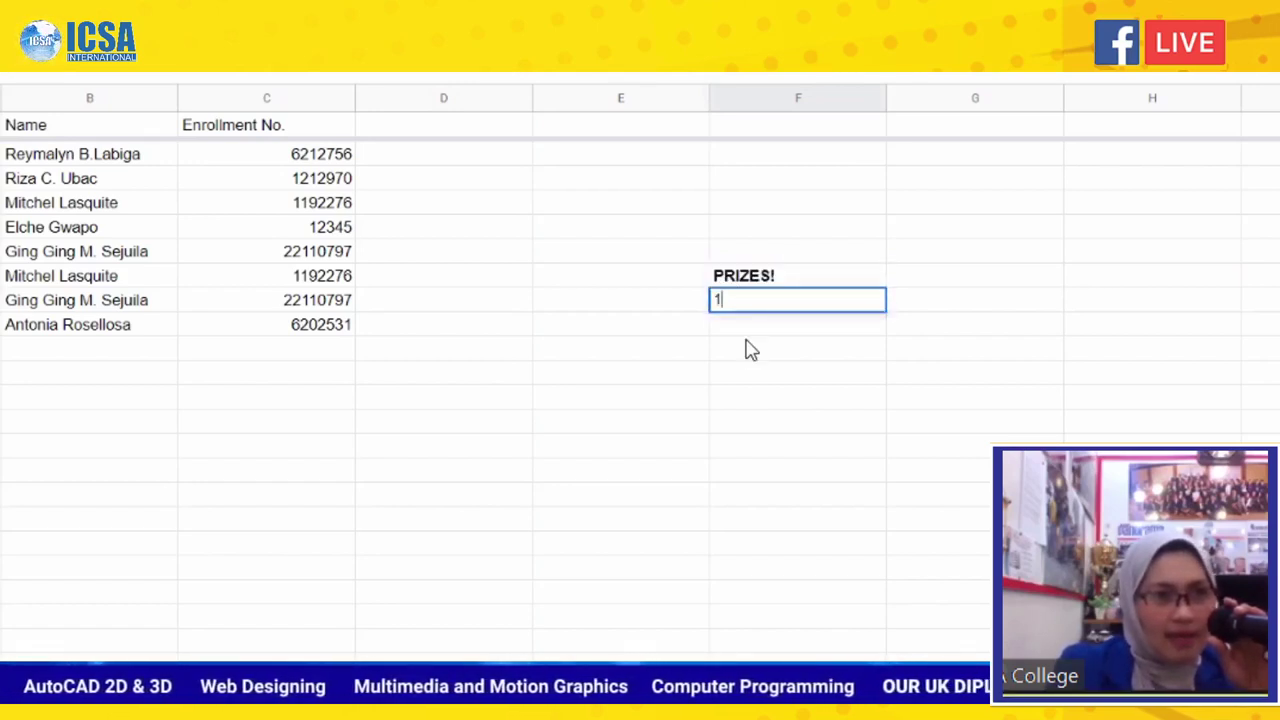
{"action": "type", "text": ". "}
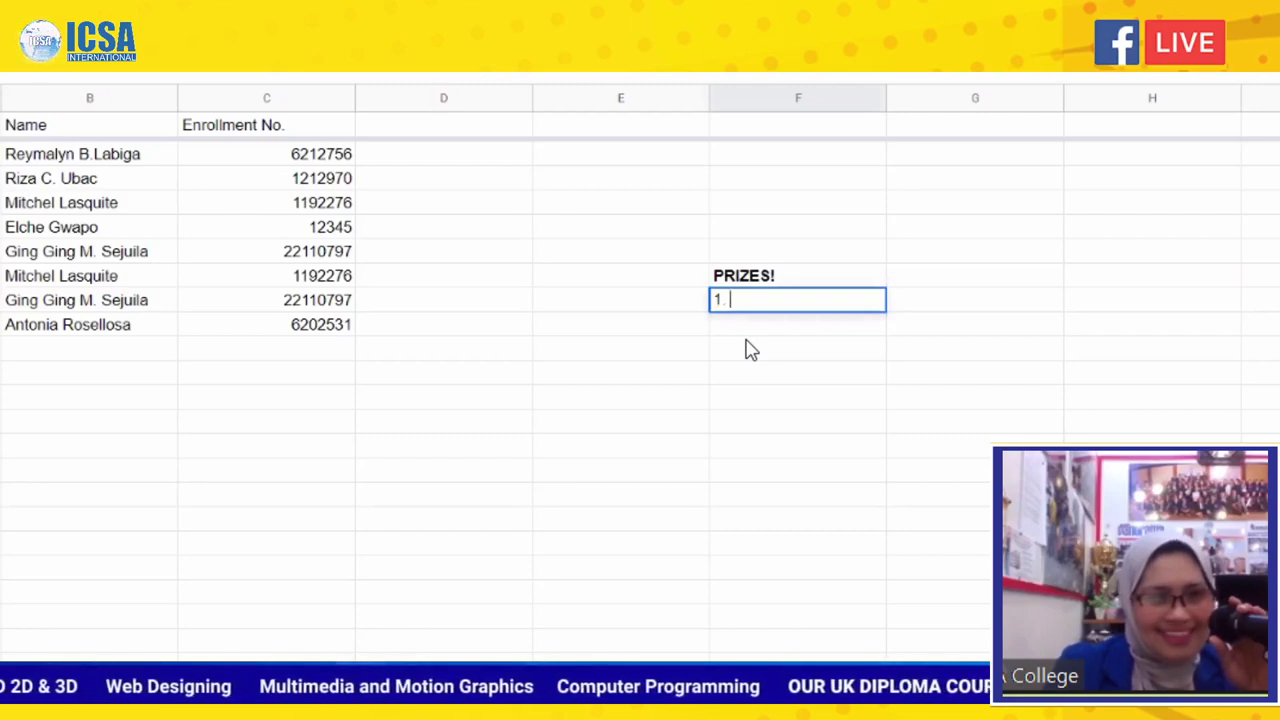
{"action": "type", "text": "10"}
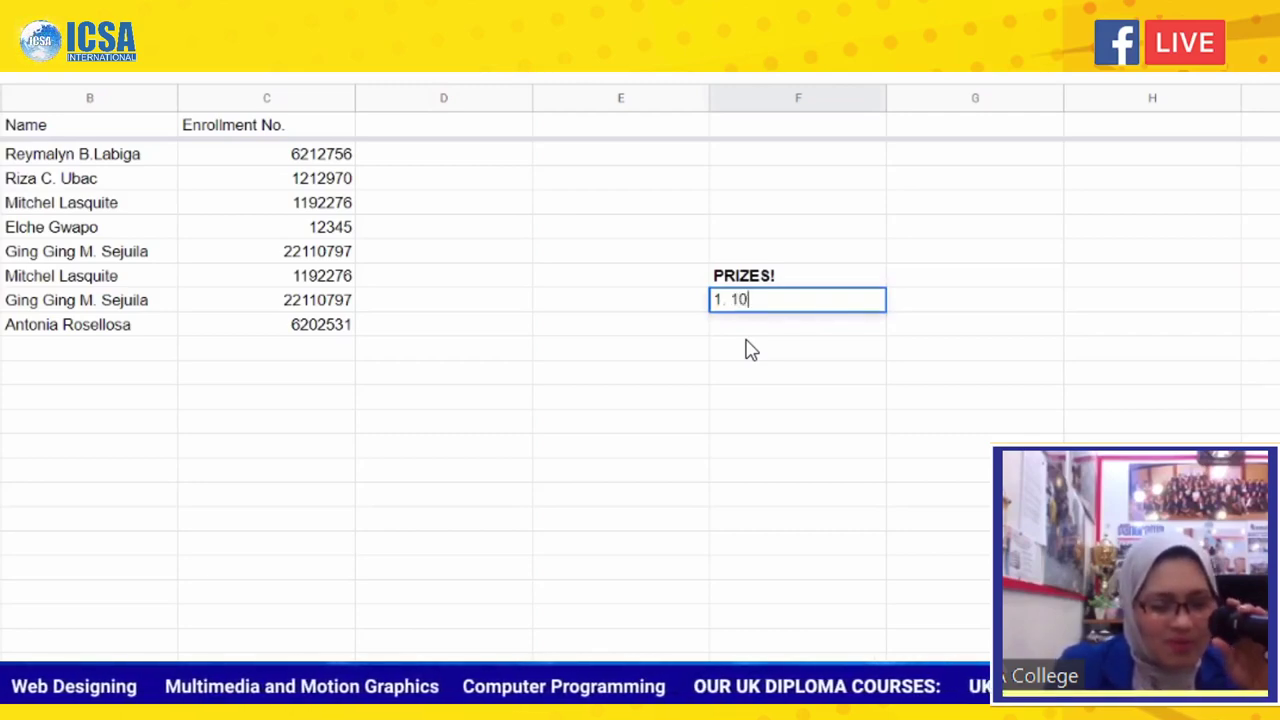
{"action": "type", "text": "0 GCASH"}
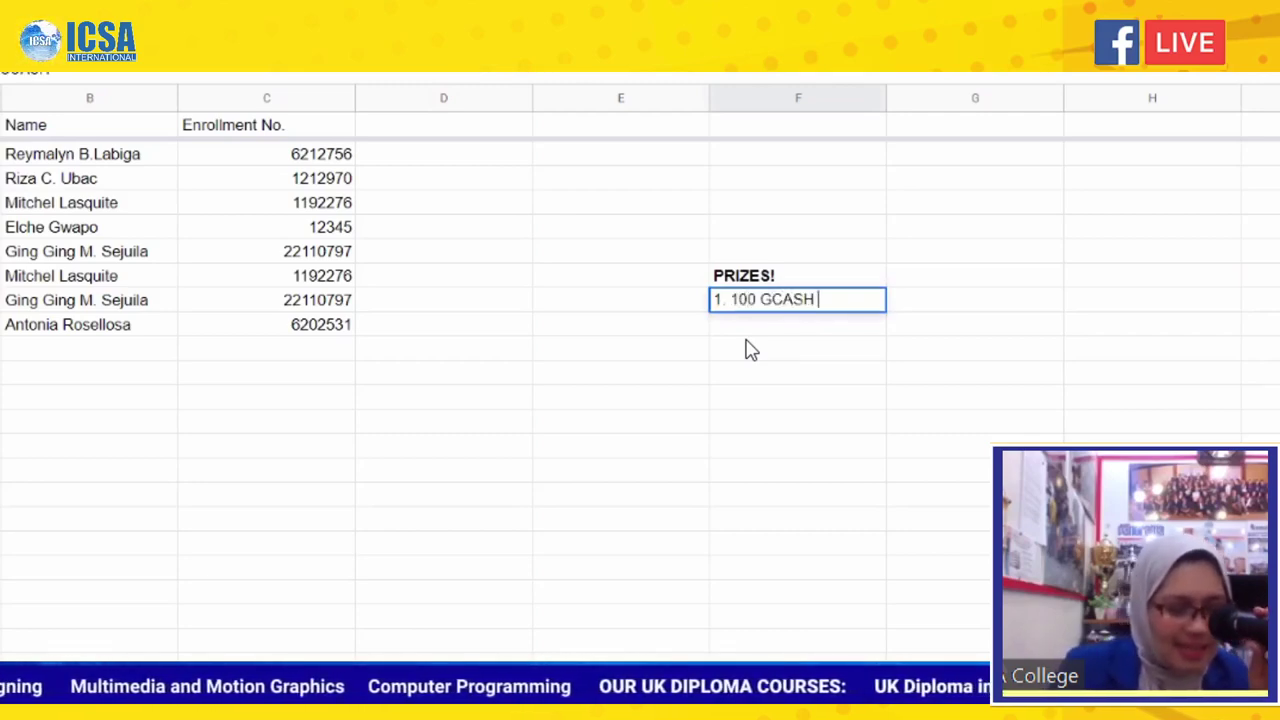
Enter "Sponsored by:" followed by the sponsor's title and name in cell G8, beside the first prize.
{"action": "key", "text": "Tab"}
{"action": "type", "text": "S"}
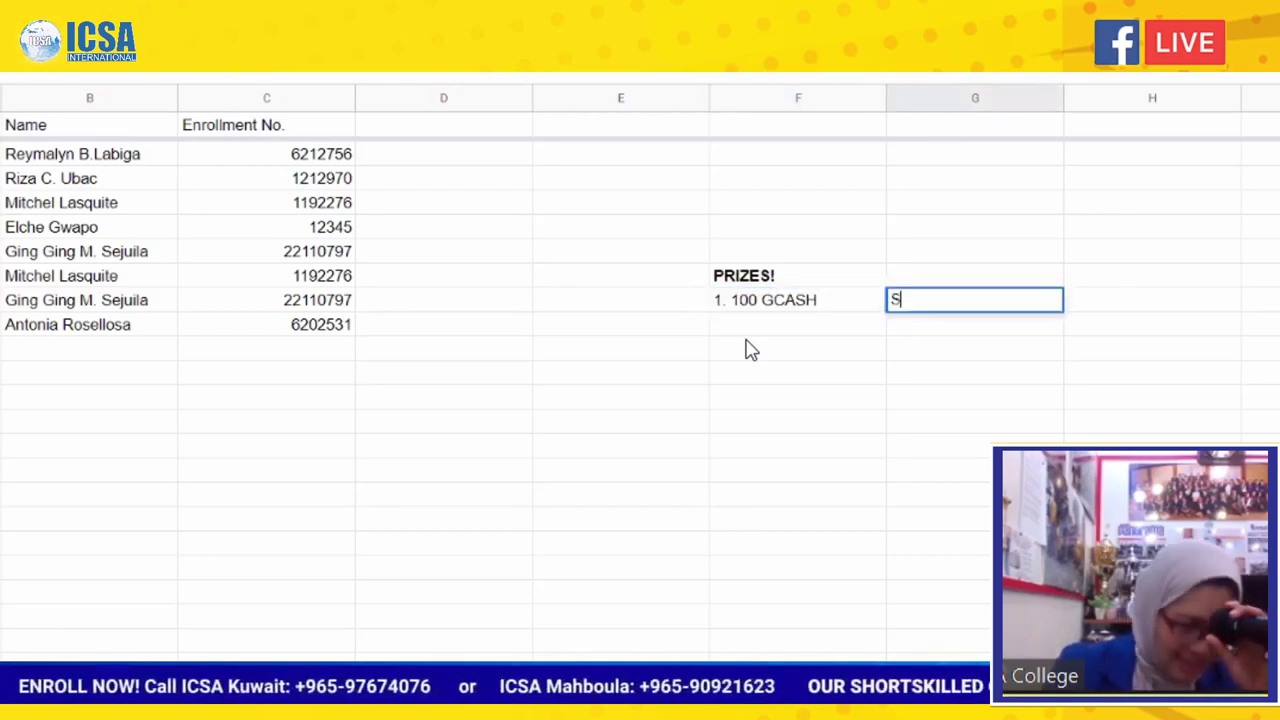
{"action": "type", "text": "pi"}
{"action": "key", "text": "BackSpace"}
{"action": "key", "text": "BackSpace"}
{"action": "type", "text": "p"}
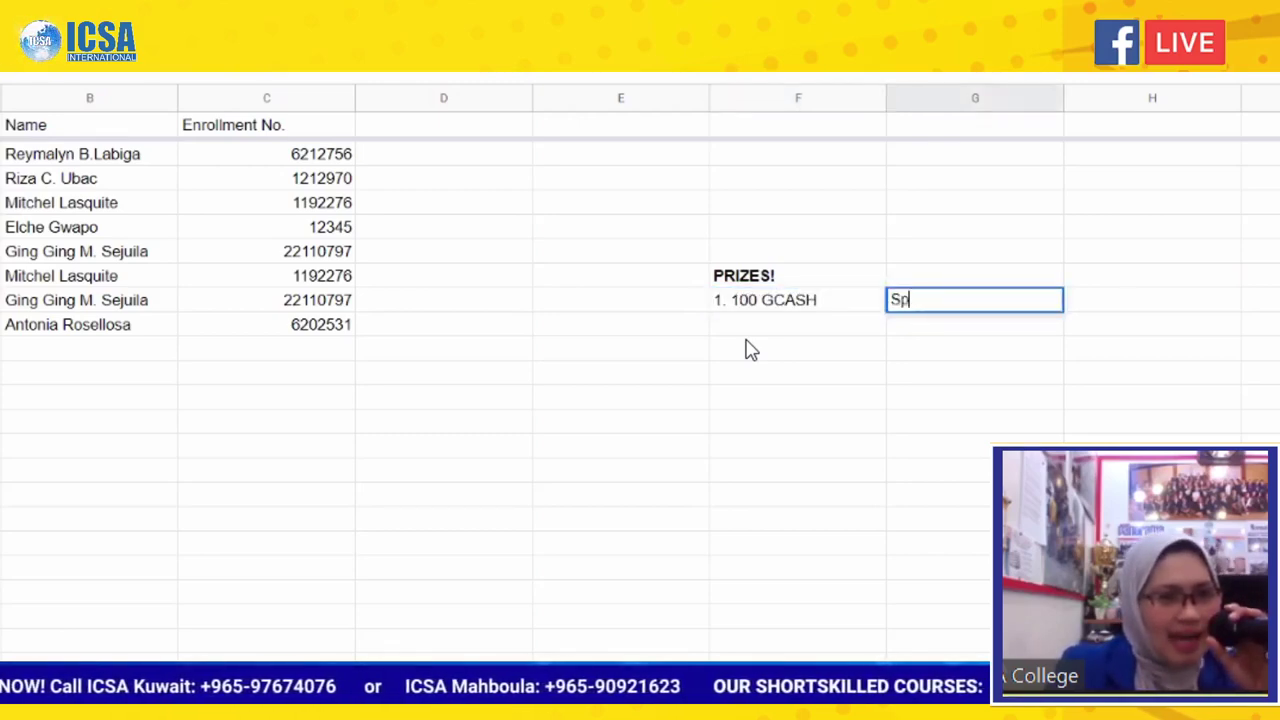
{"action": "key", "text": "BackSpace"}
{"action": "type", "text": "o"}
{"action": "key", "text": "BackSpace"}
{"action": "type", "text": "ponsored"}
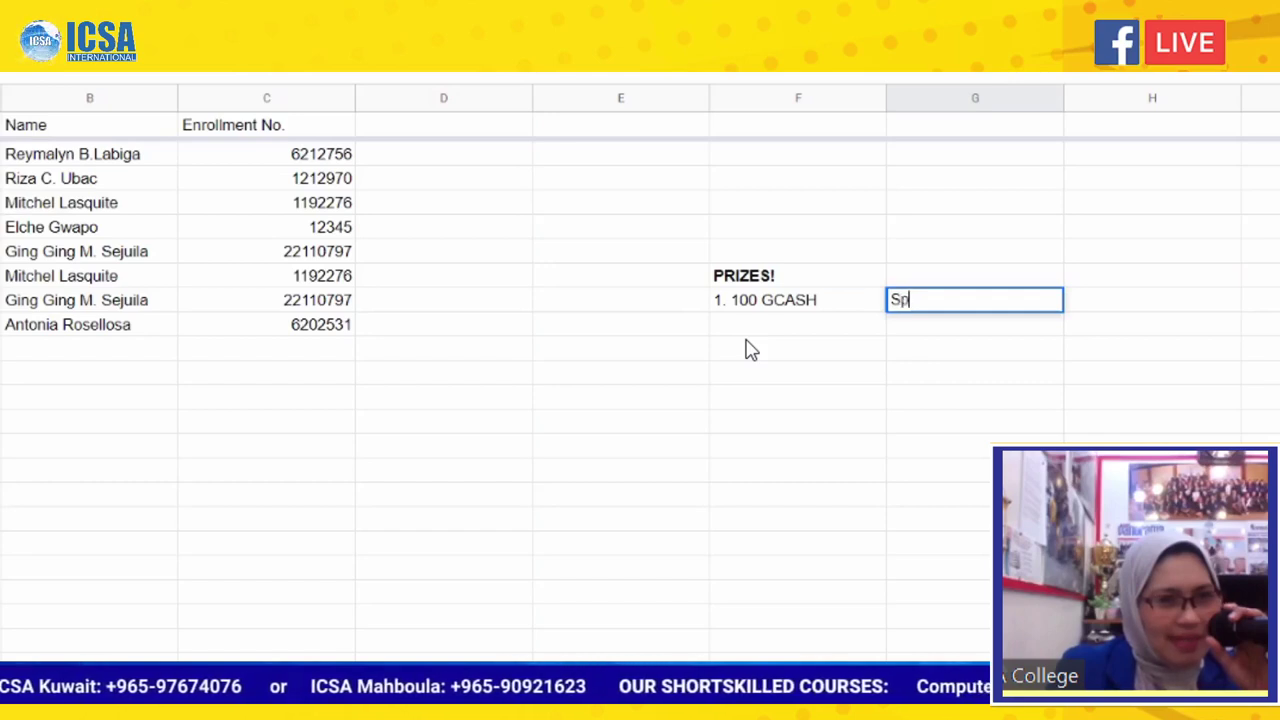
{"action": "key", "text": "BackSpace"}
{"action": "key", "text": "BackSpace"}
{"action": "key", "text": "BackSpace"}
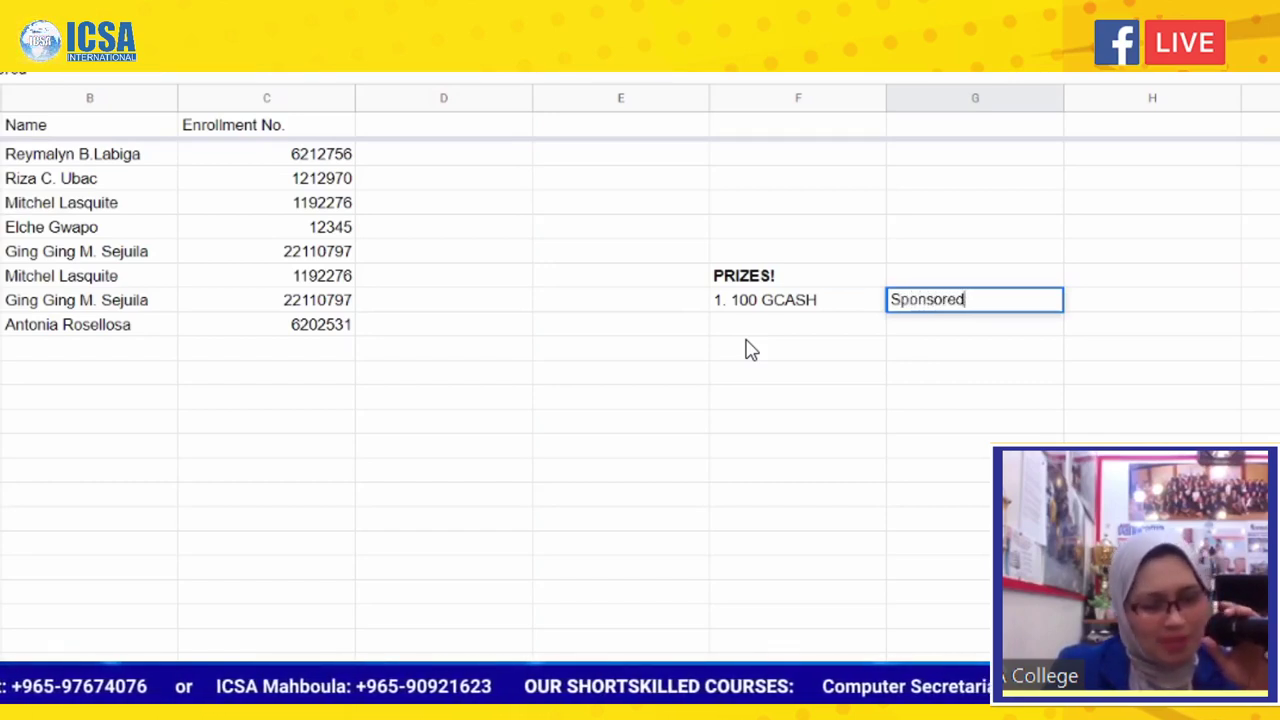
{"action": "type", "text": "ed b"}
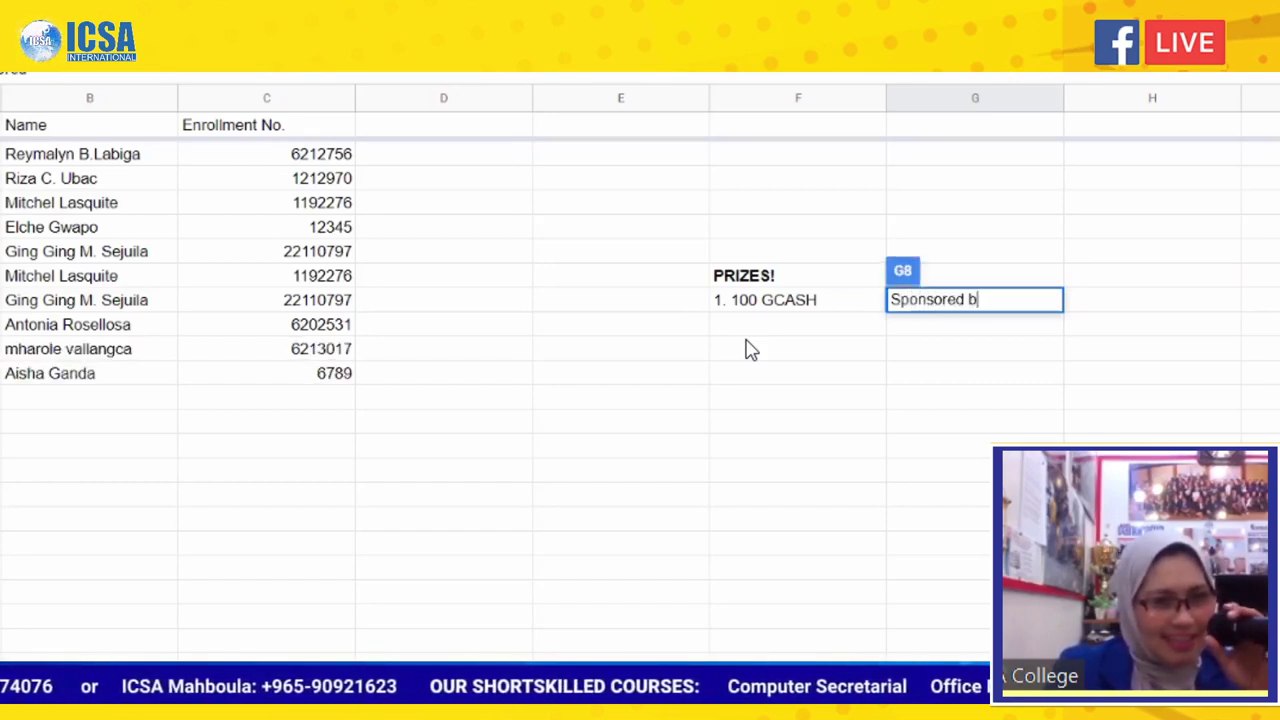
{"action": "type", "text": "y: Ms. Badria"}
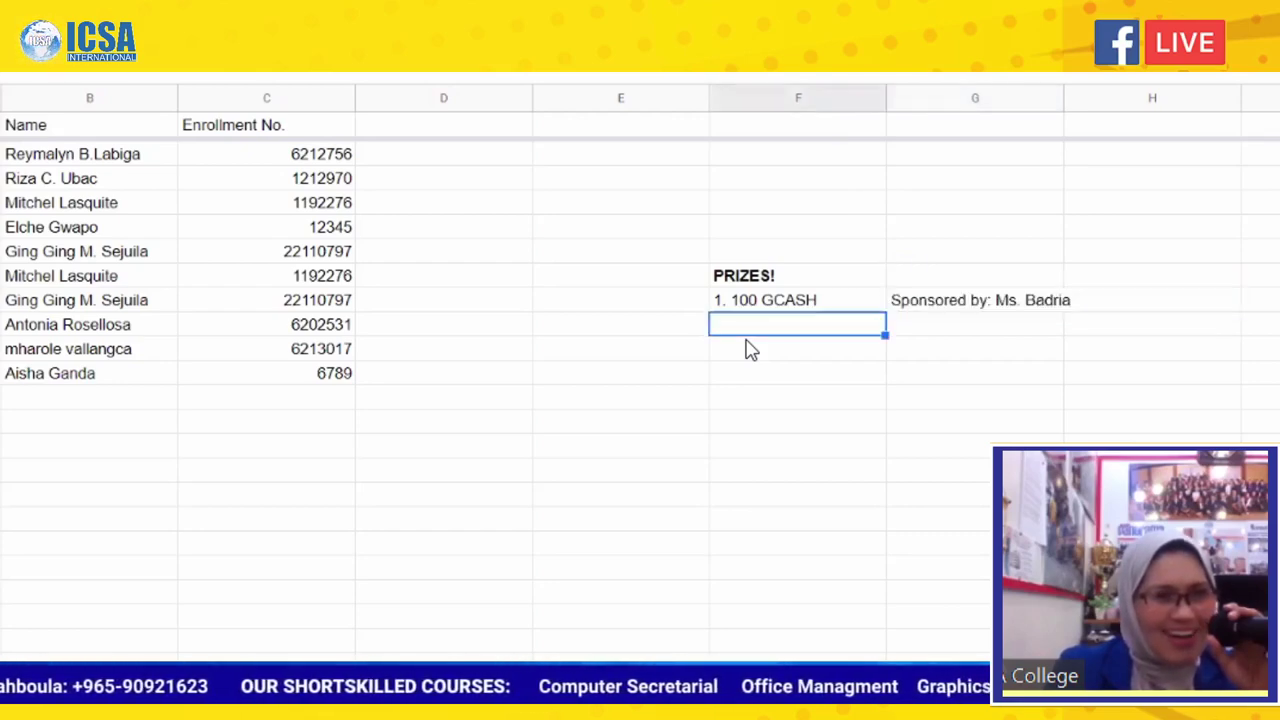
Enter the second prize, "2. 100 LOAD", in cell F9.
{"action": "type", "text": "2."}
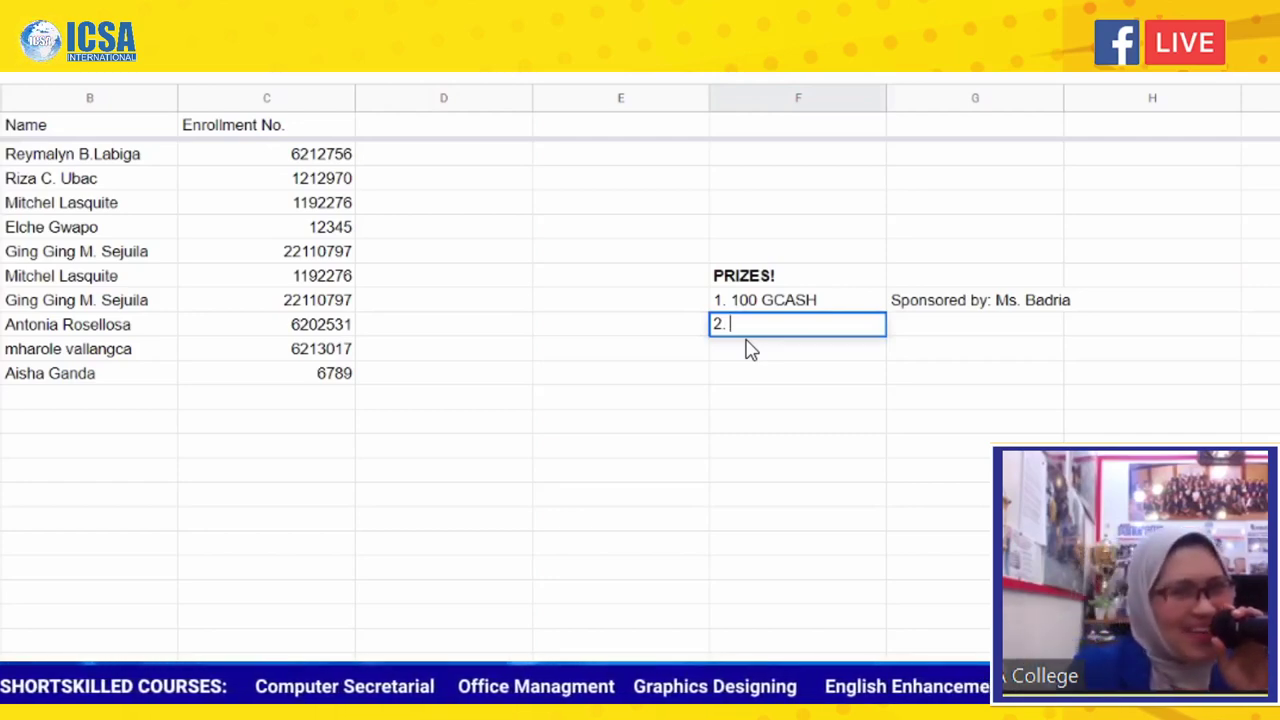
{"action": "type", "text": "100 "}
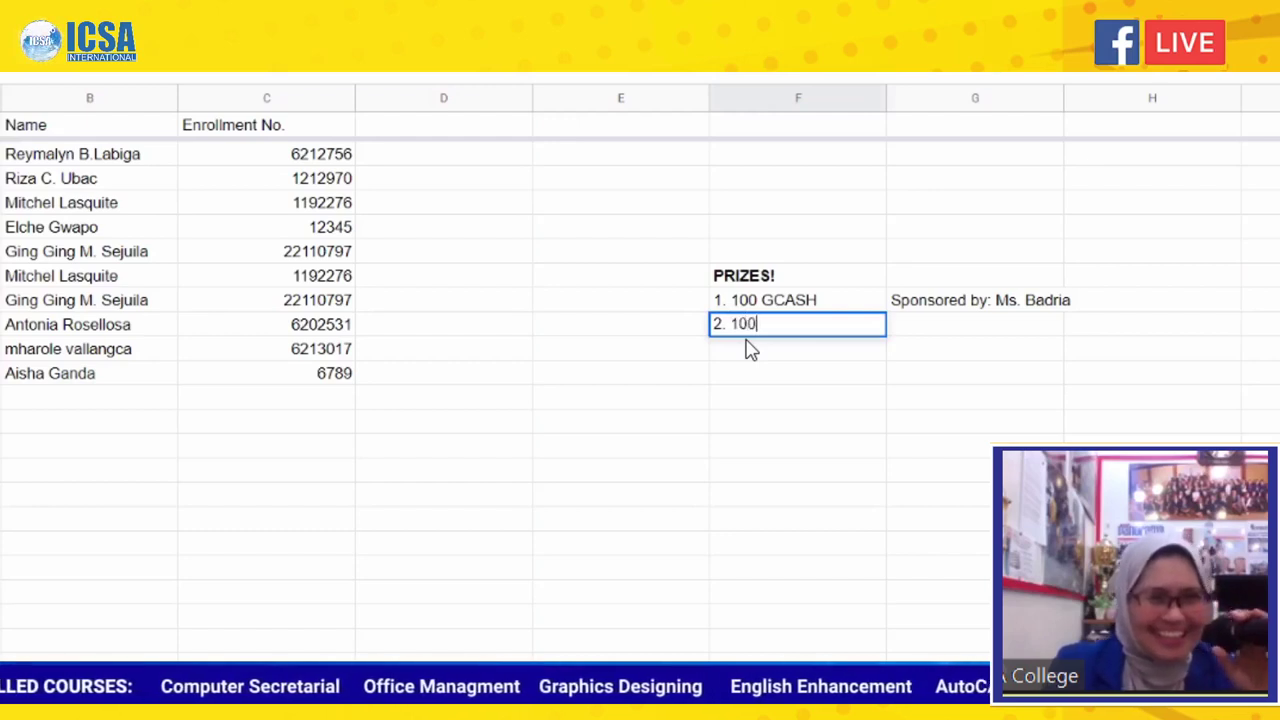
{"action": "type", "text": "LOAD"}
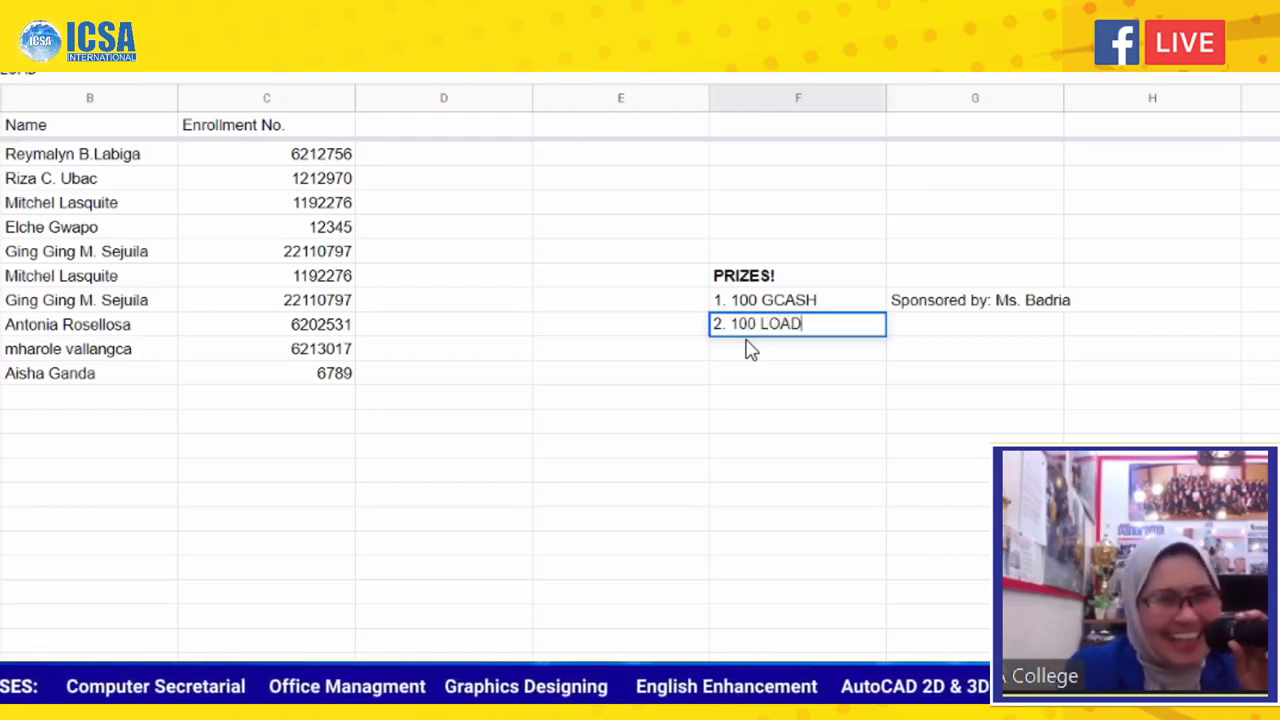
Enter "Sponsored by" followed by the second sponsor's title and name in cell G9, beside the second prize.
{"action": "key", "text": "Tab"}
{"action": "type", "text": "Spons"}
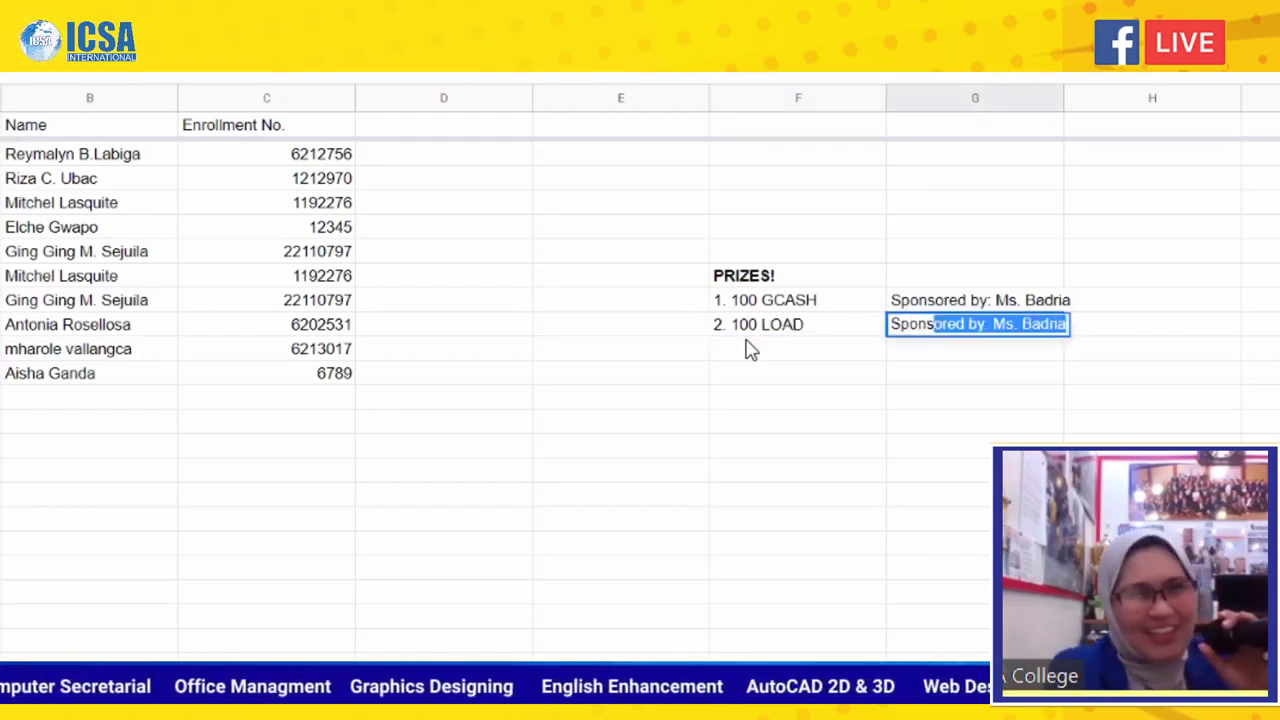
{"action": "type", "text": "pored"}
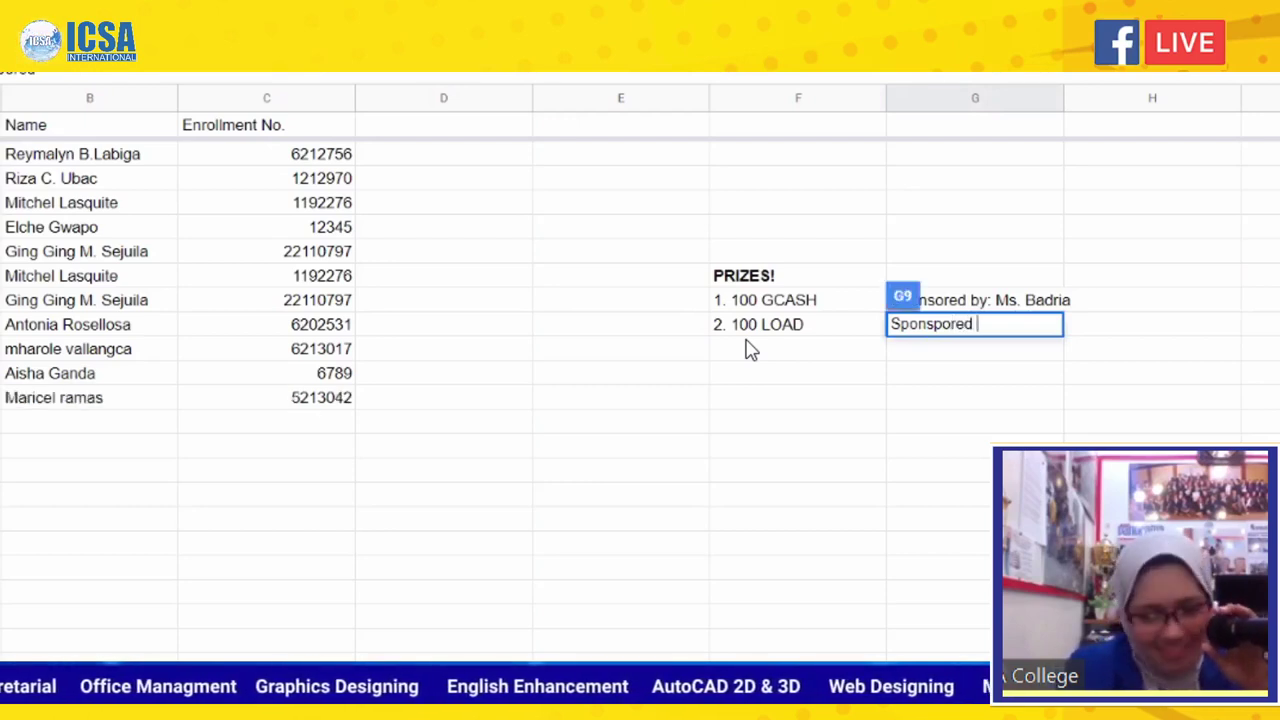
{"action": "key", "text": "BackSpace"}
{"action": "key", "text": "BackSpace"}
{"action": "key", "text": "BackSpace"}
{"action": "key", "text": "BackSpace"}
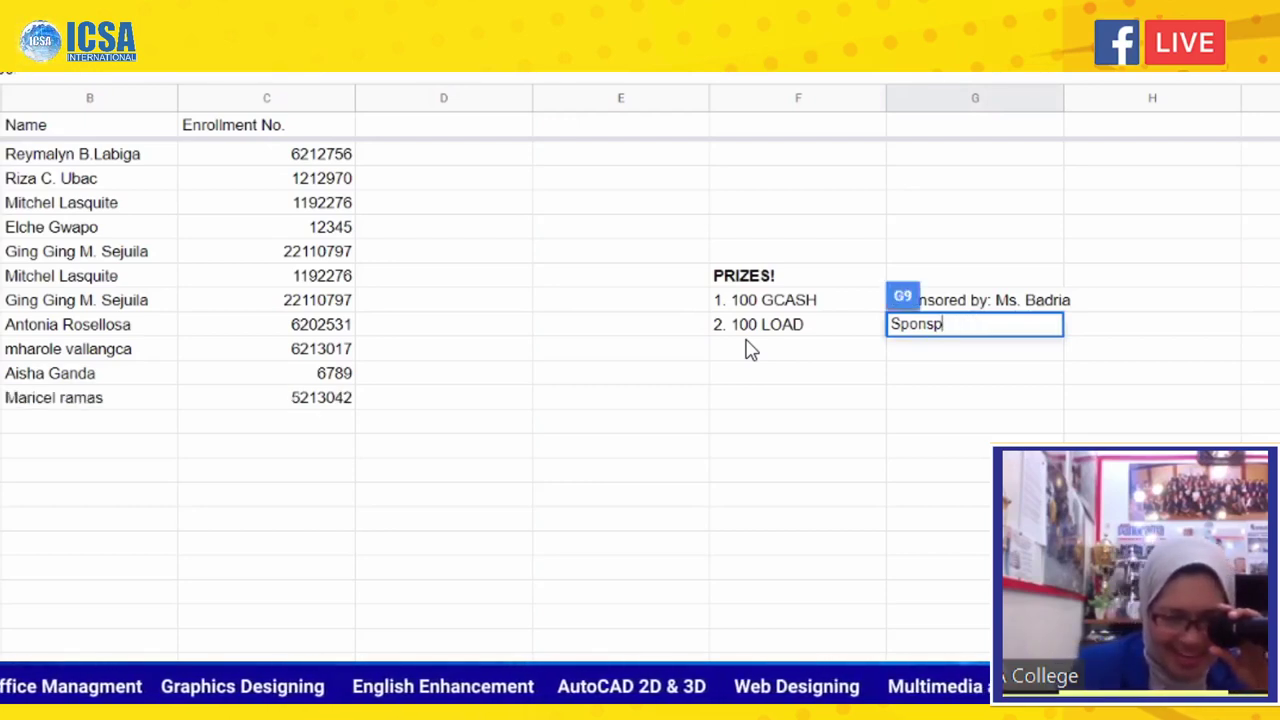
{"action": "key", "text": "BackSpace"}
{"action": "type", "text": "i"}
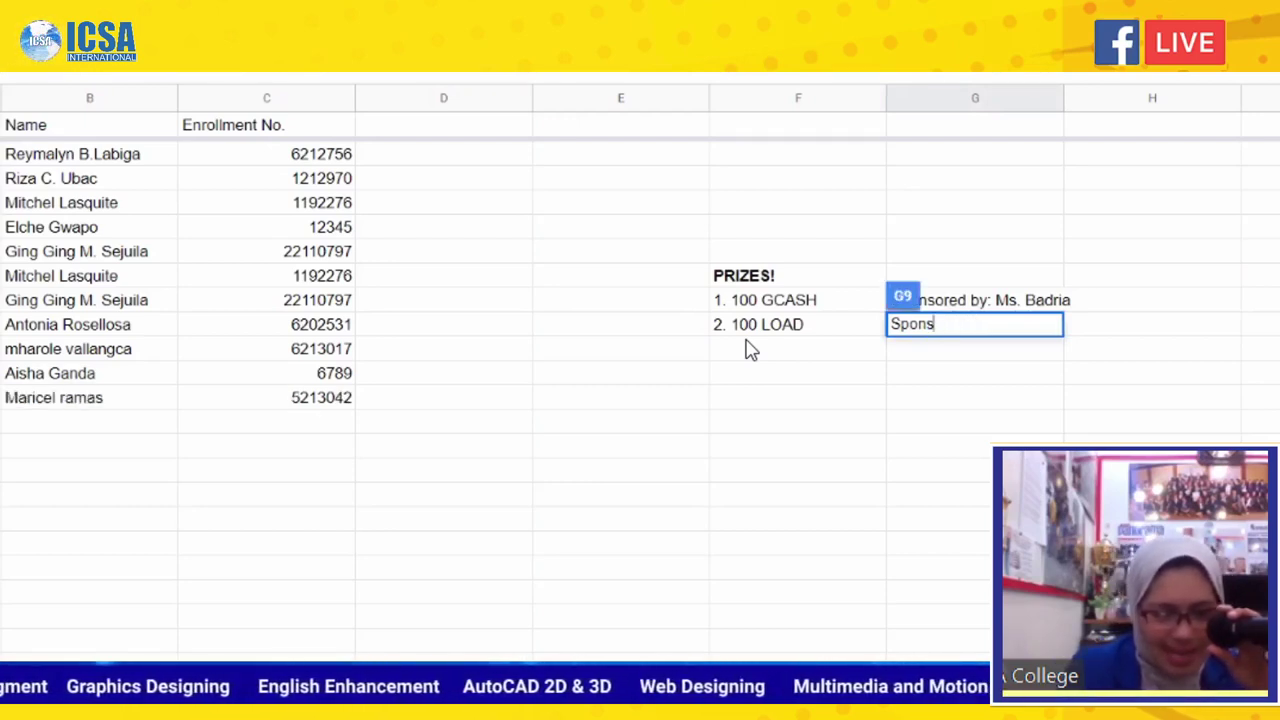
{"action": "key", "text": "BackSpace"}
{"action": "type", "text": "ored "}
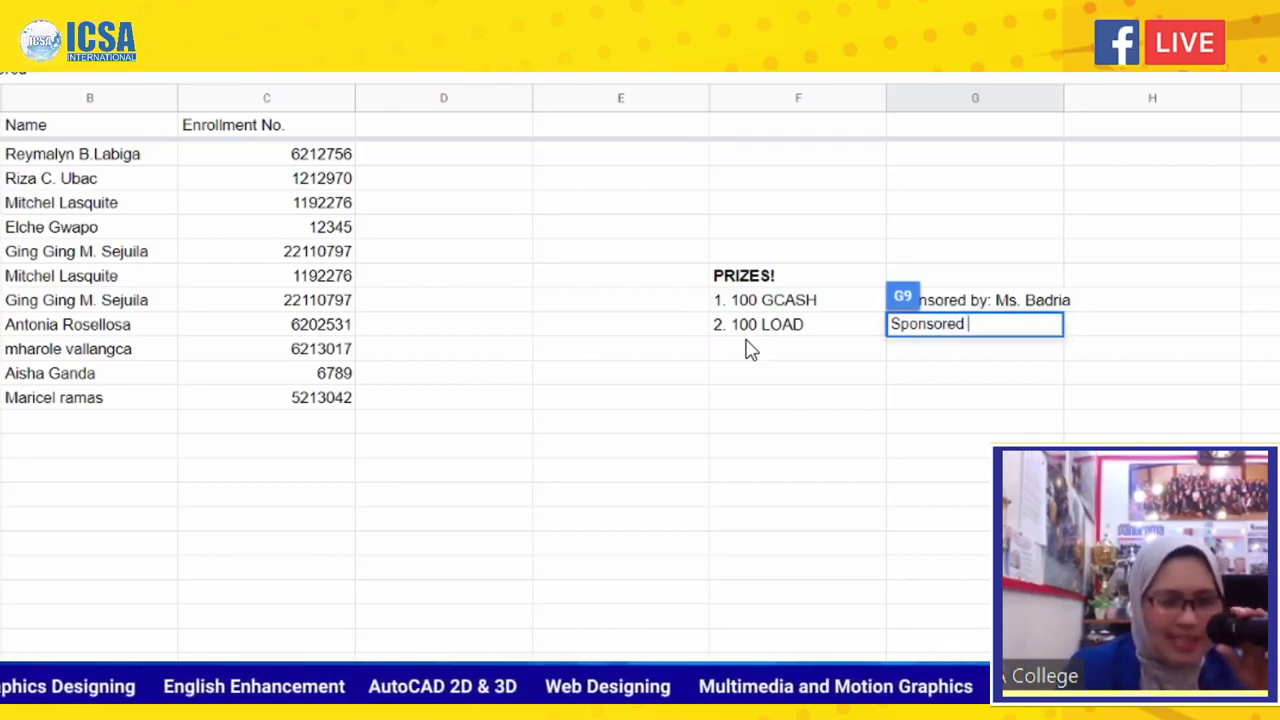
{"action": "type", "text": "by Sir Mark"}
{"action": "left_click", "coordinate": [750, 349]}
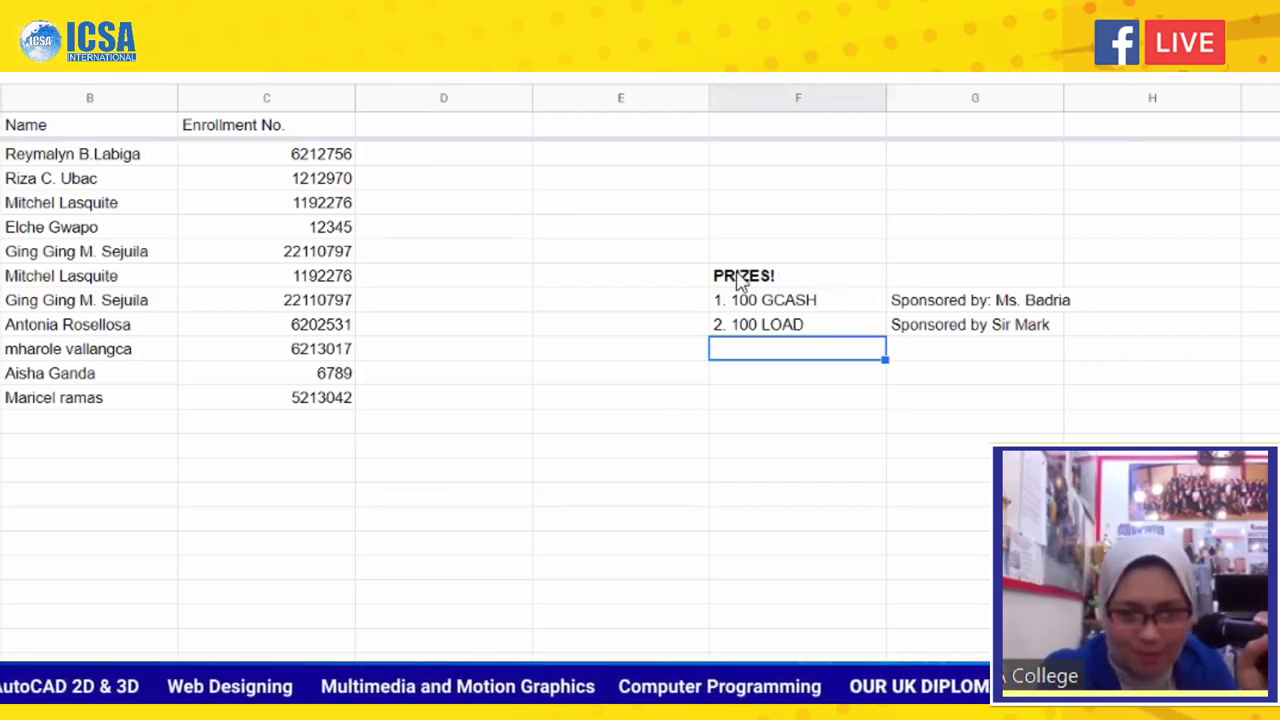
Fill the prize list in cells F7:G9 with yellow.
{"action": "left_click_drag", "start_coordinate": [742, 278], "coordinate": [880, 310]}
{"action": "left_click_drag", "start_coordinate": [1007, 333], "coordinate": [1006, 331]}
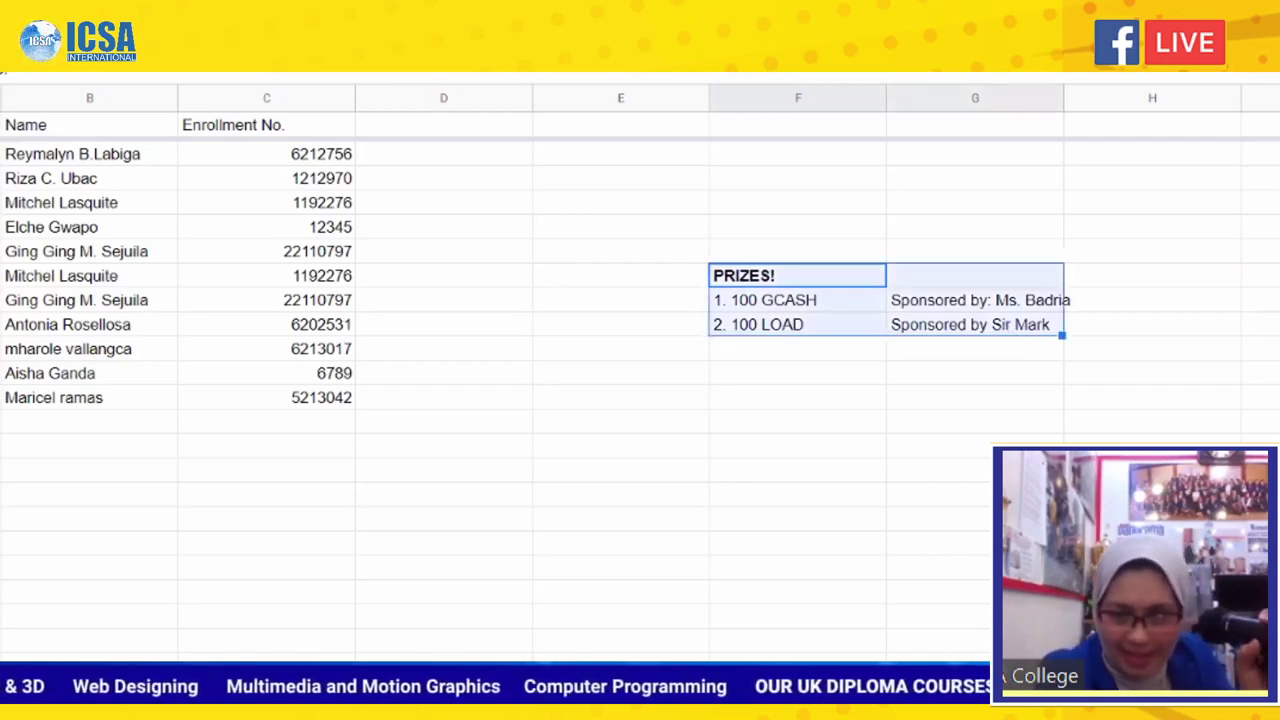
{"action": "left_click", "coordinate": [601, 62]}
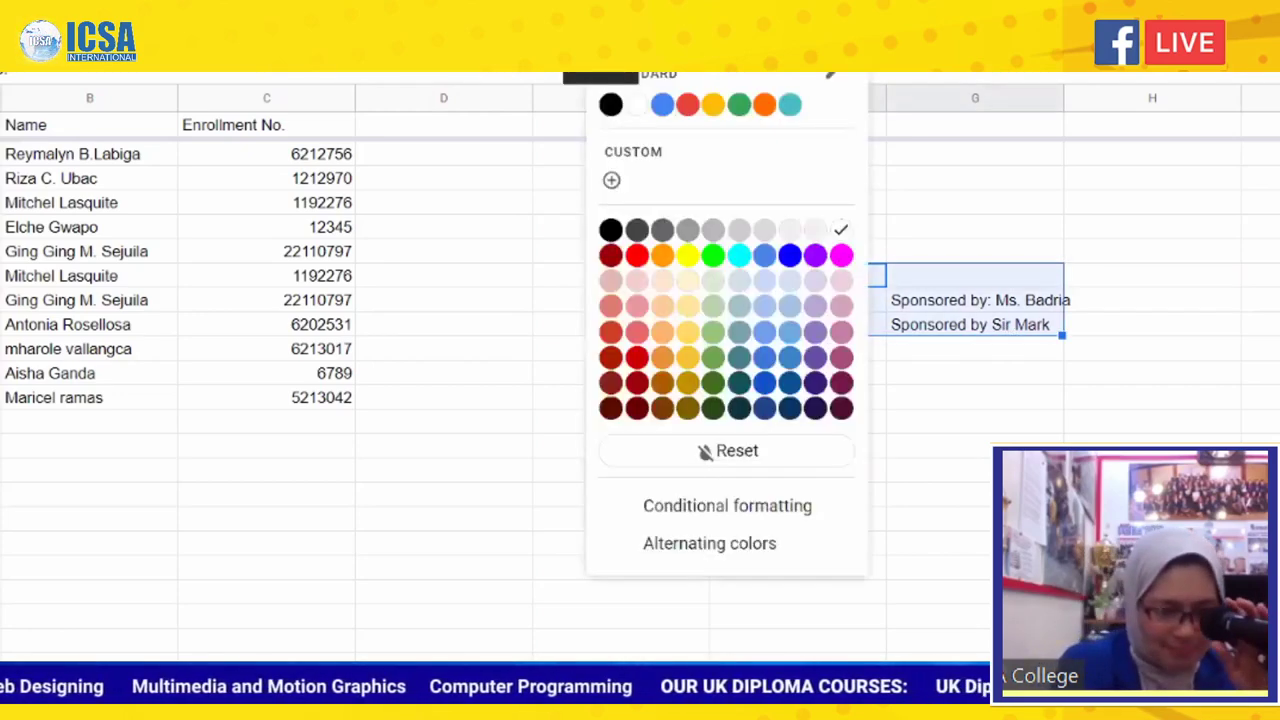
{"action": "left_click", "coordinate": [692, 259]}
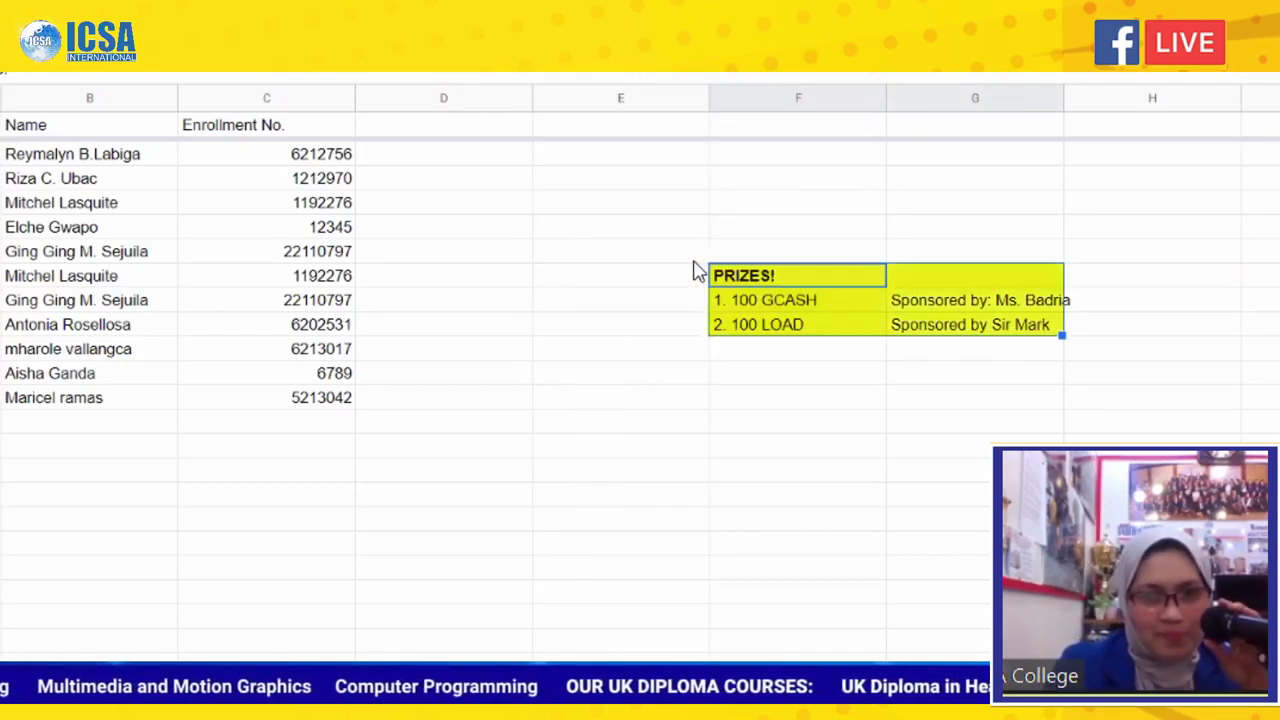
{"action": "left_click", "coordinate": [790, 430]}
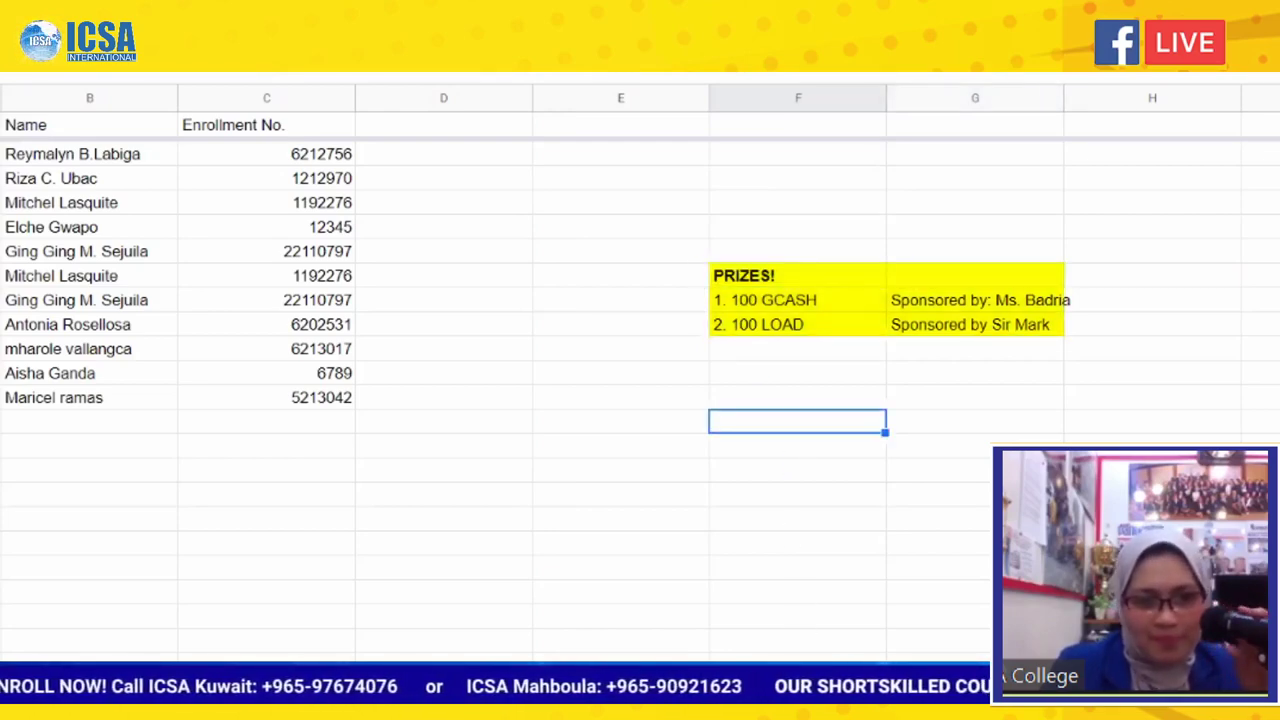
{"action": "key", "text": "super+d"}
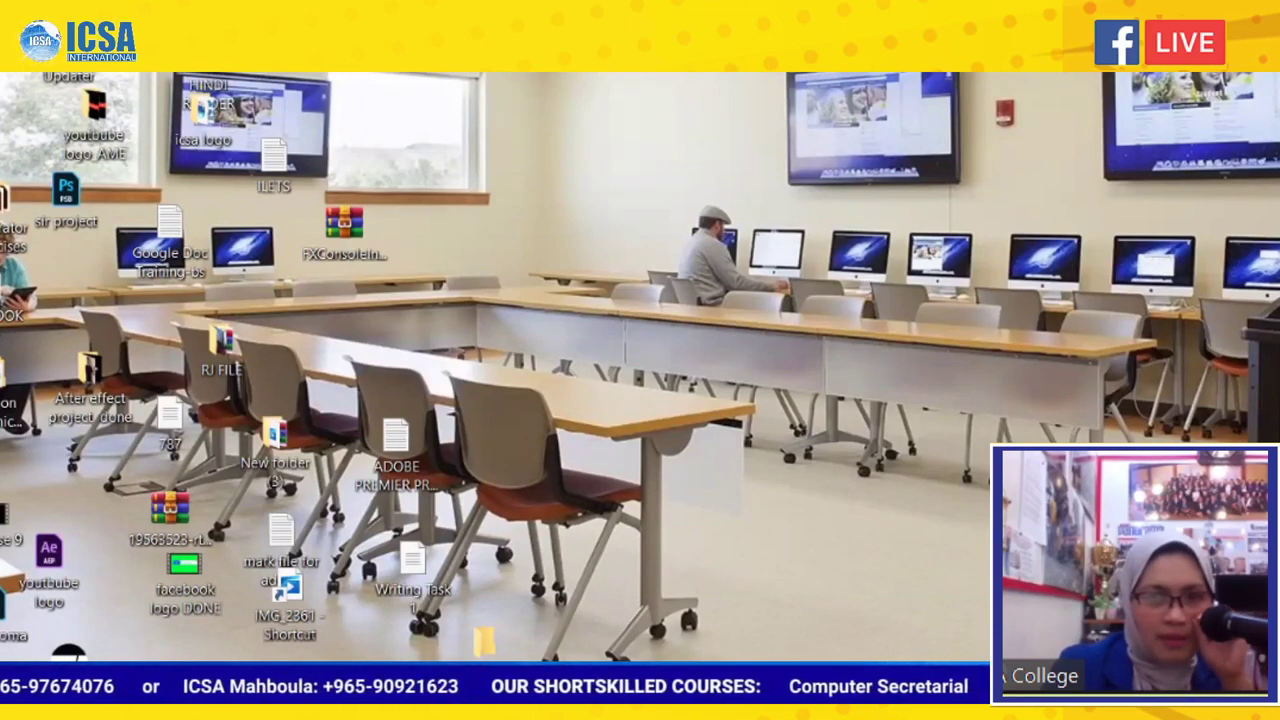
{"action": "key", "text": "super+d"}
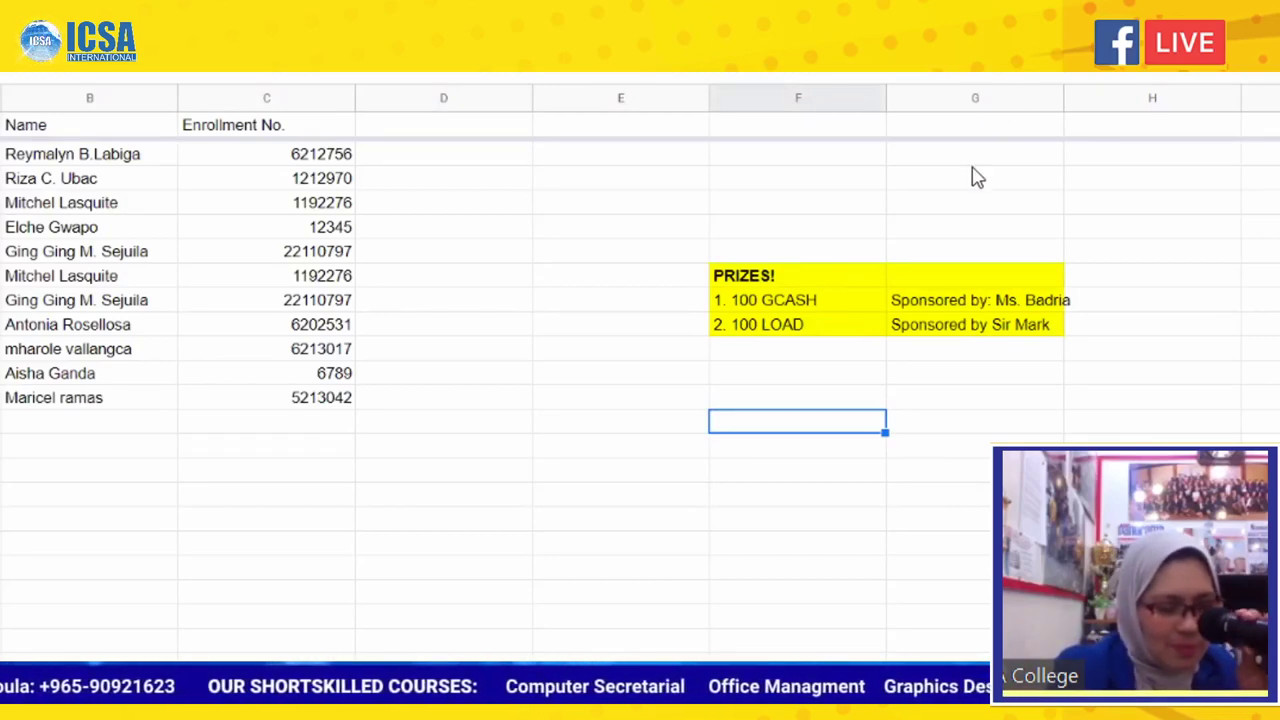
Set the font size of the "PRIZES!" heading in cell F7 to 14.
{"action": "left_click", "coordinate": [749, 352]}
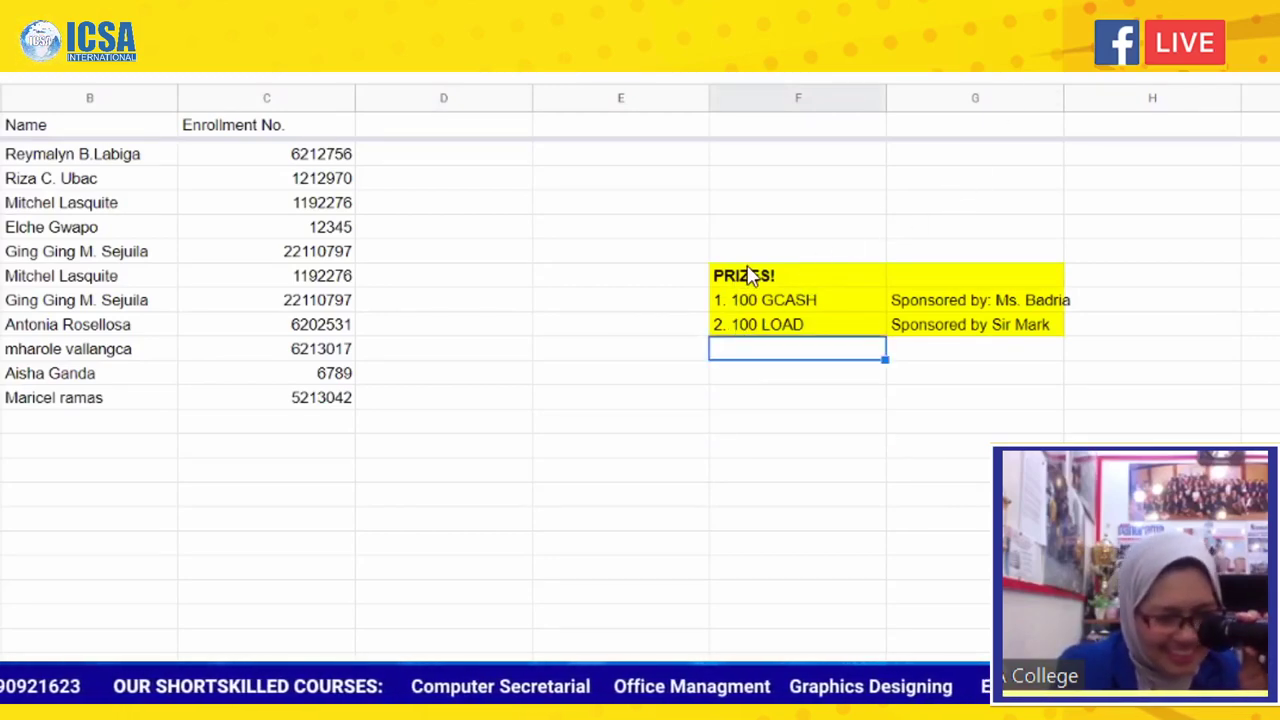
{"action": "left_click", "coordinate": [748, 262]}
{"action": "left_click", "coordinate": [750, 272]}
{"action": "double_click", "coordinate": [751, 275]}
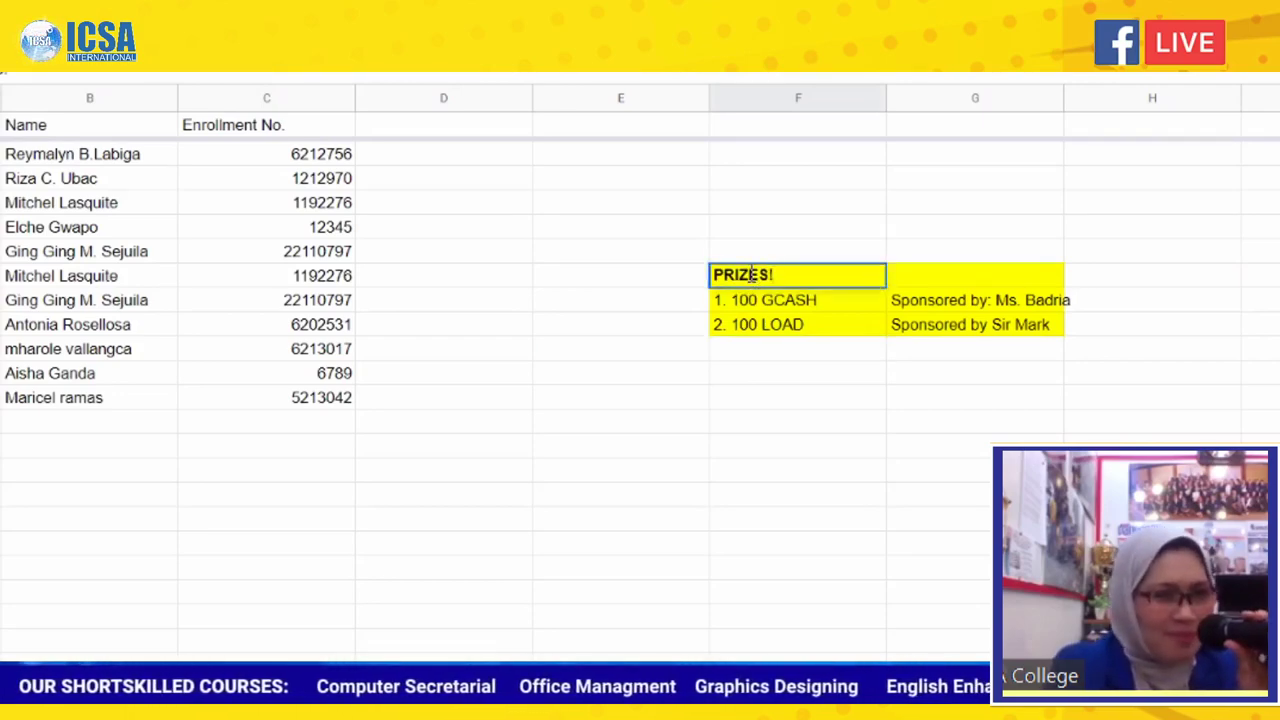
{"action": "double_click", "coordinate": [750, 275]}
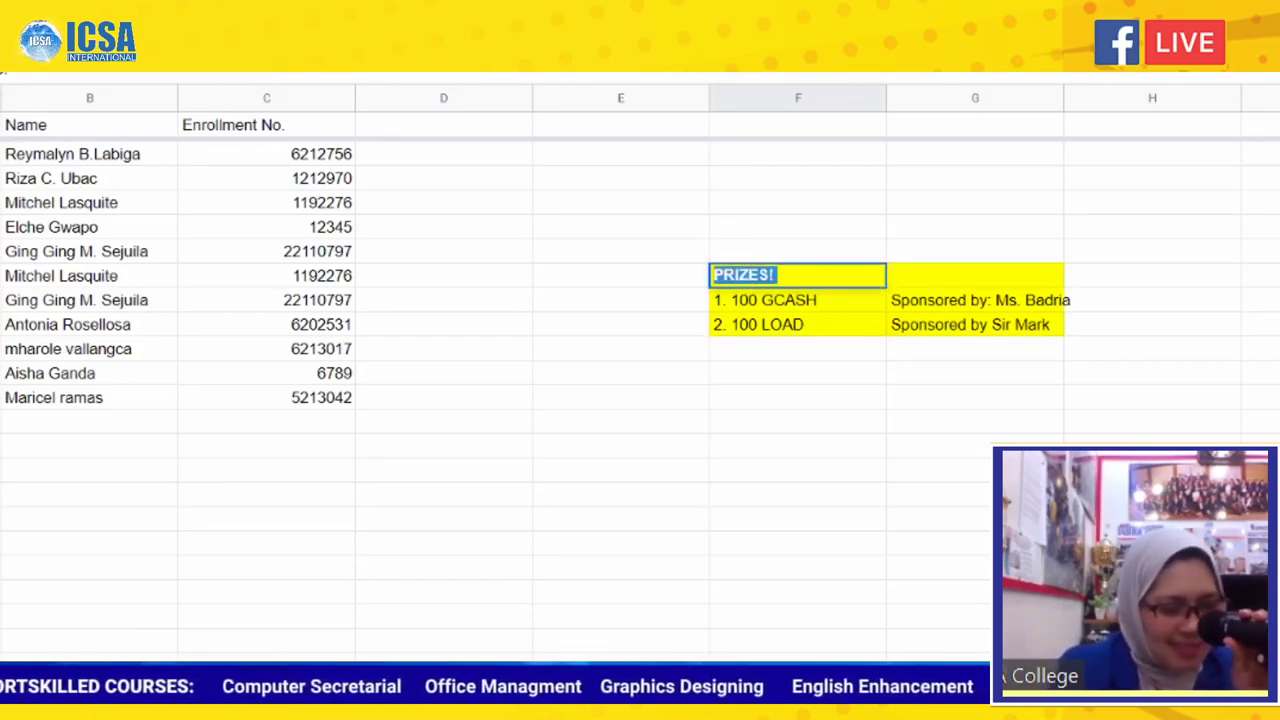
{"action": "left_click", "coordinate": [379, 60]}
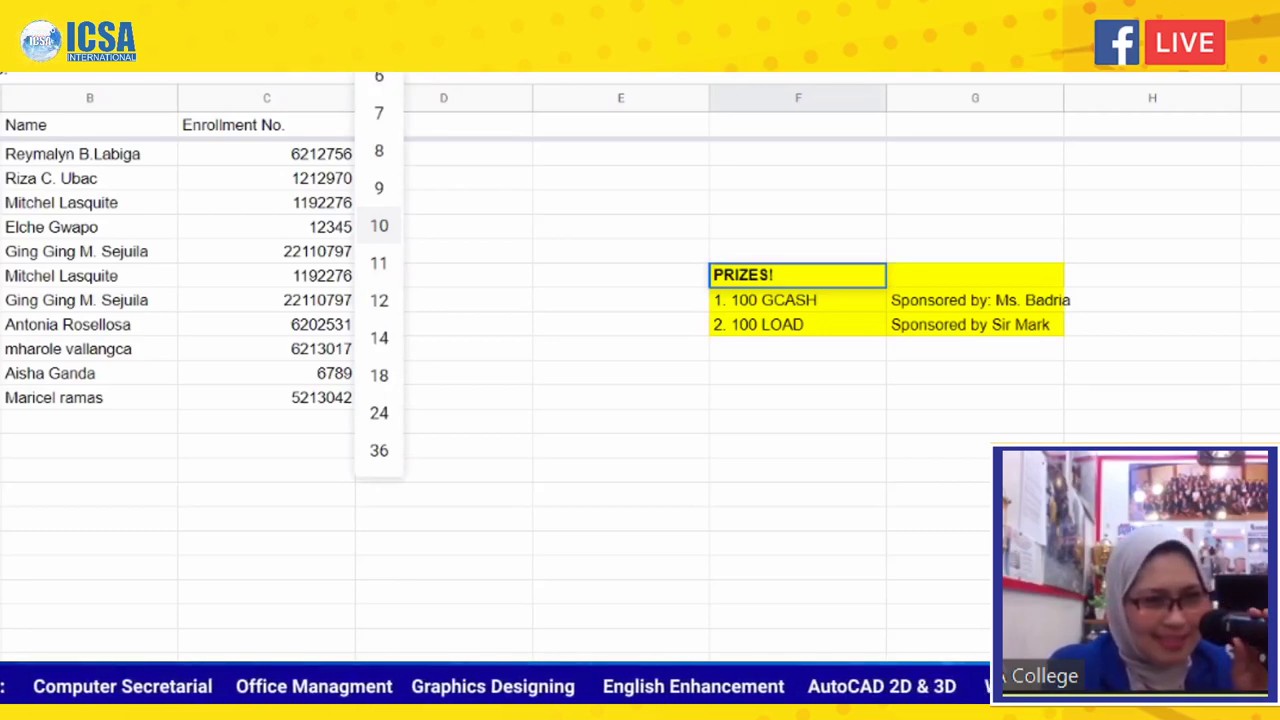
{"action": "left_click", "coordinate": [379, 337]}
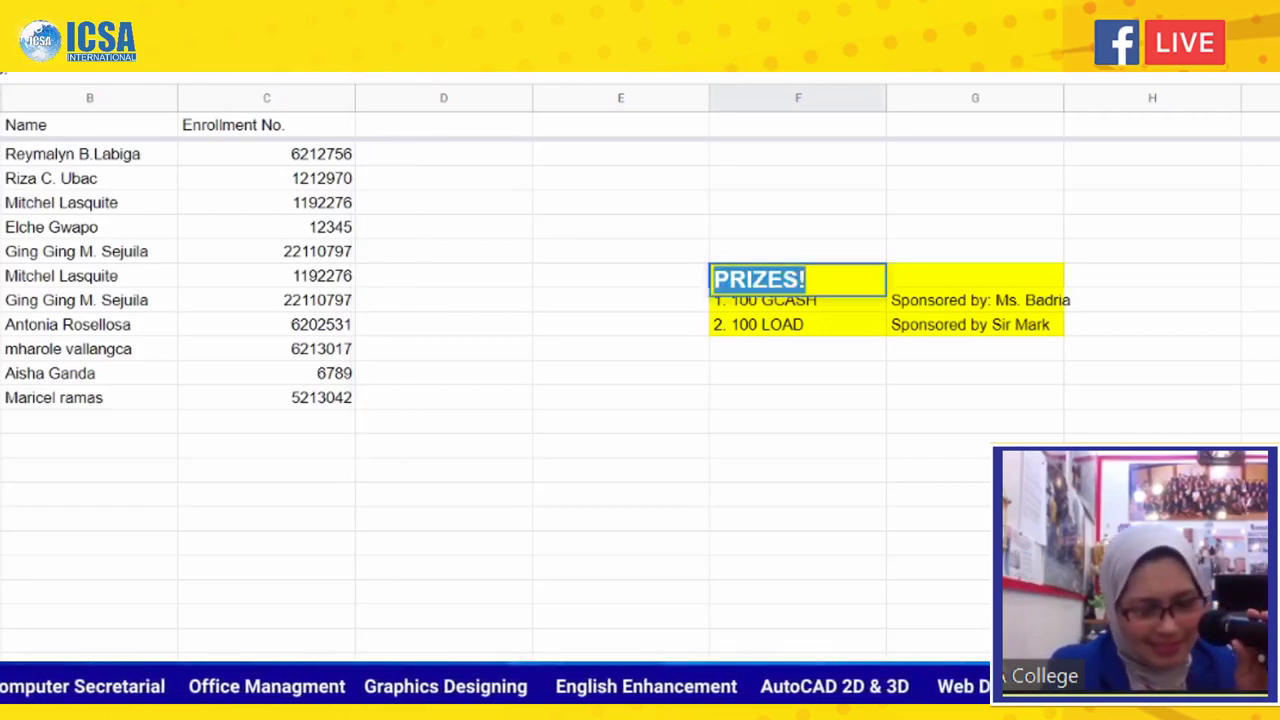
{"action": "left_click", "coordinate": [912, 485]}
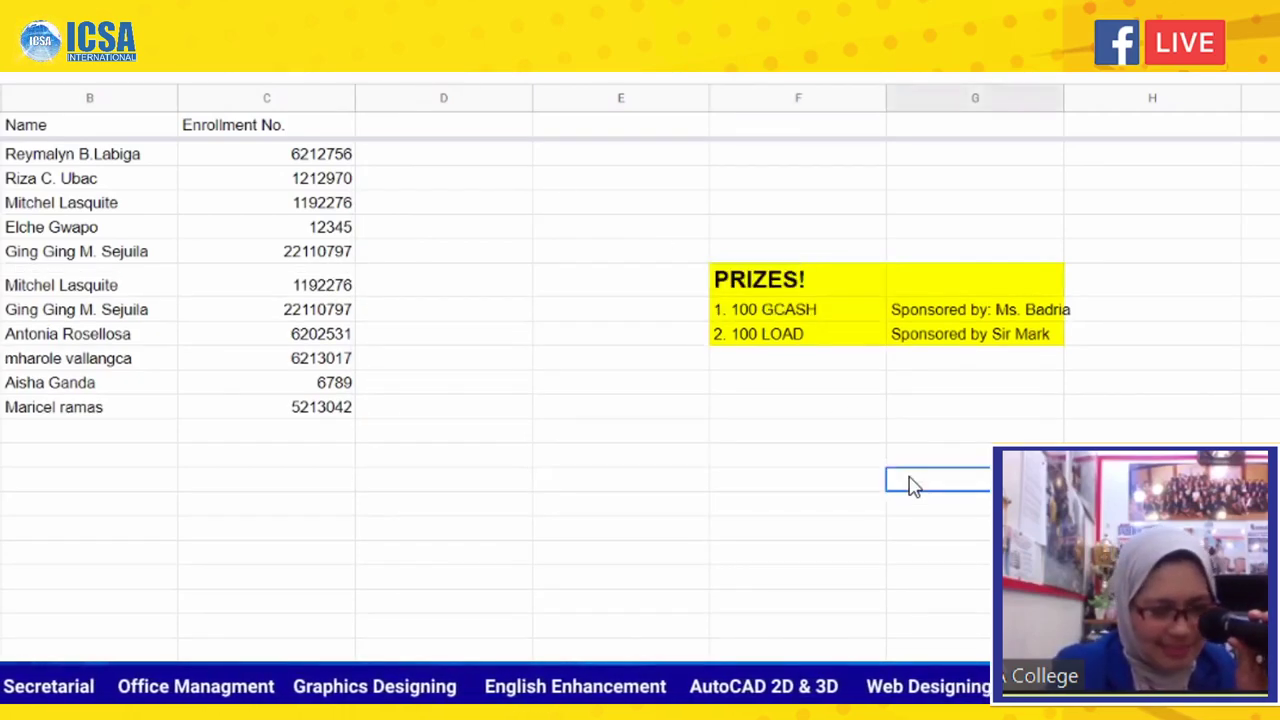
Make the two prize entries, "1. 100 GCASH" and "2. 100 LOAD", in cells F8 and F9 bold.
{"action": "left_click", "coordinate": [765, 318]}
{"action": "key", "text": "ctrl+b"}
{"action": "left_click", "coordinate": [770, 340]}
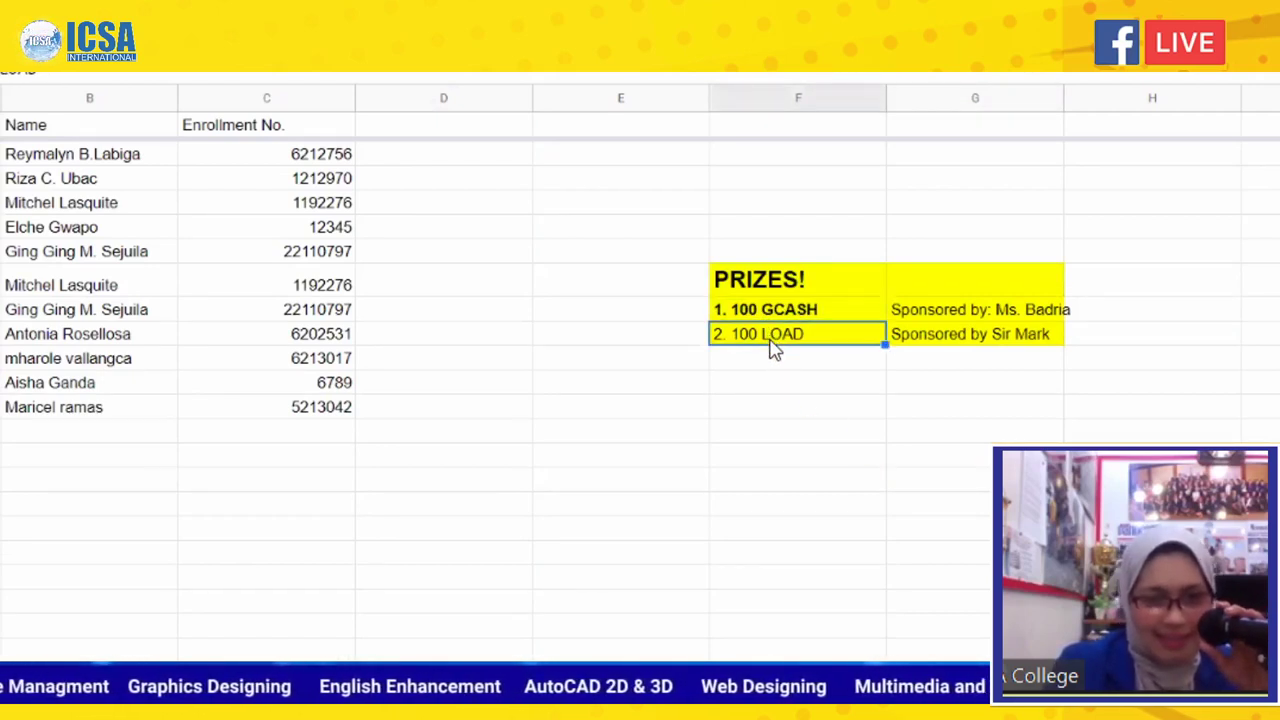
{"action": "key", "text": "ctrl+b"}
{"action": "left_click", "coordinate": [827, 410]}
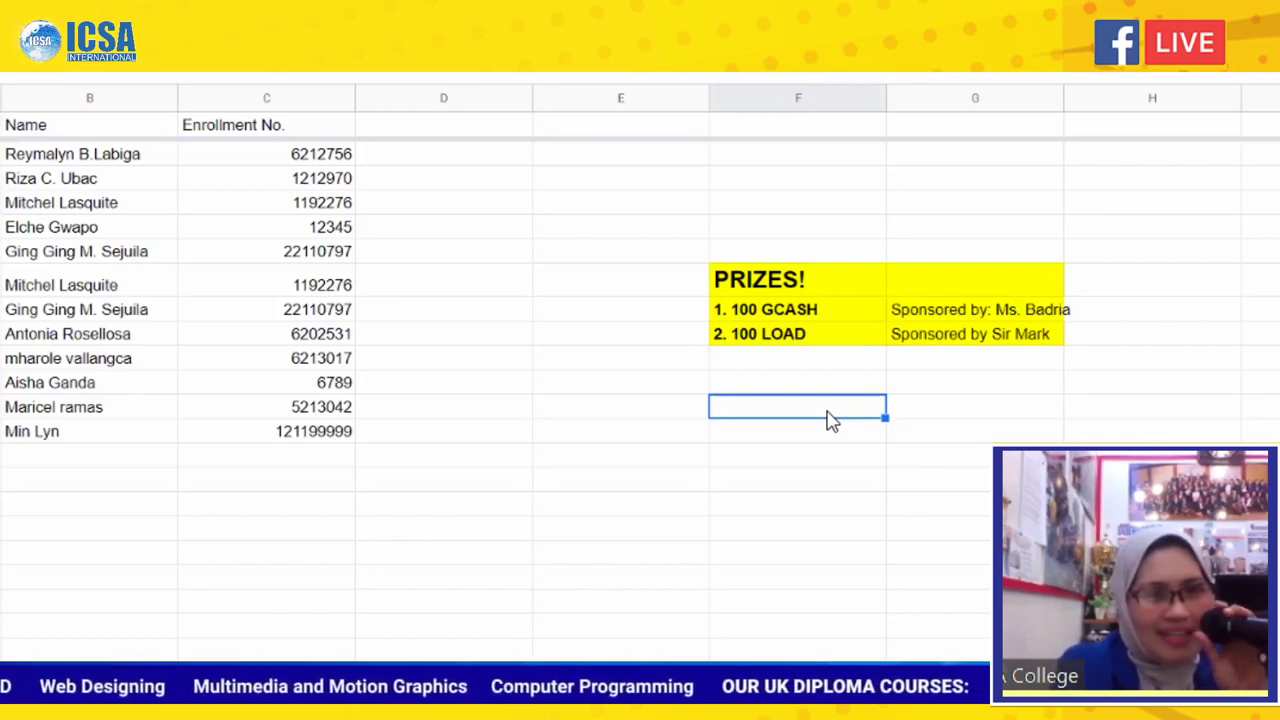
Apply black borders around and between all cells of the prize list in F7:G9.
{"action": "left_click", "coordinate": [740, 282]}
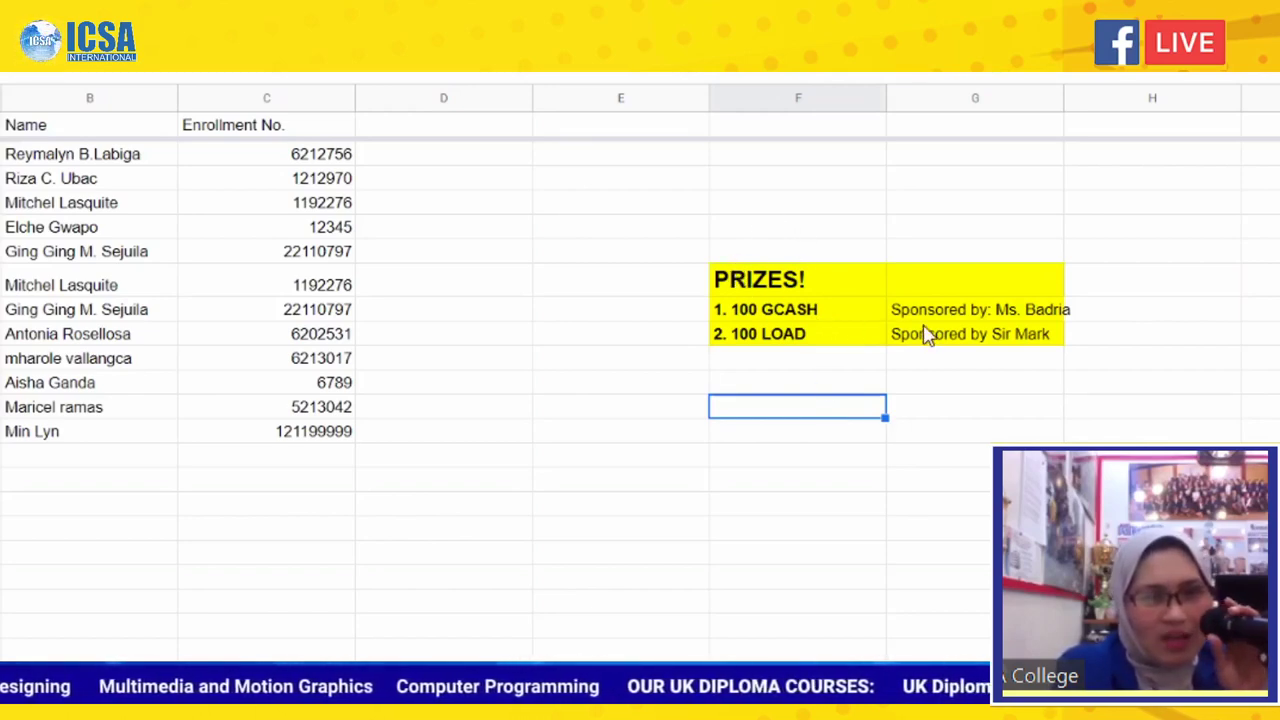
{"action": "key", "text": "shift+Down"}
{"action": "key", "text": "shift+Down"}
{"action": "key", "text": "shift+Right"}
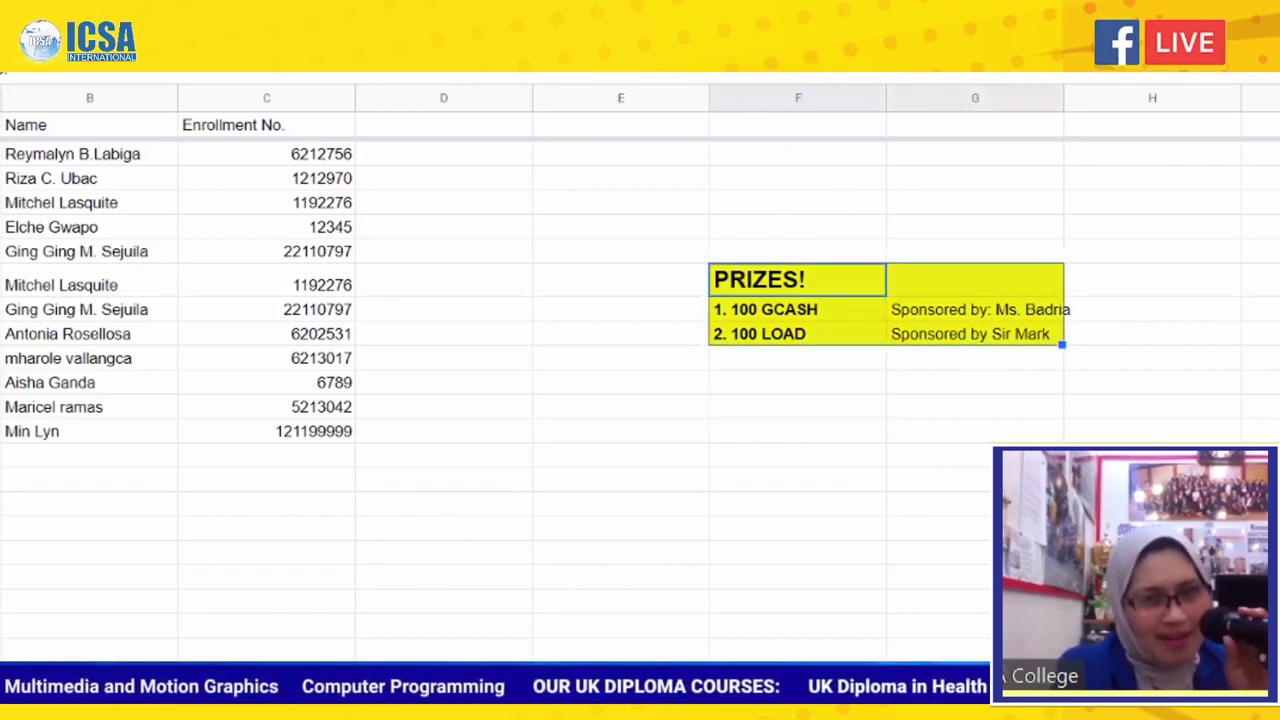
{"action": "left_click", "coordinate": [640, 55]}
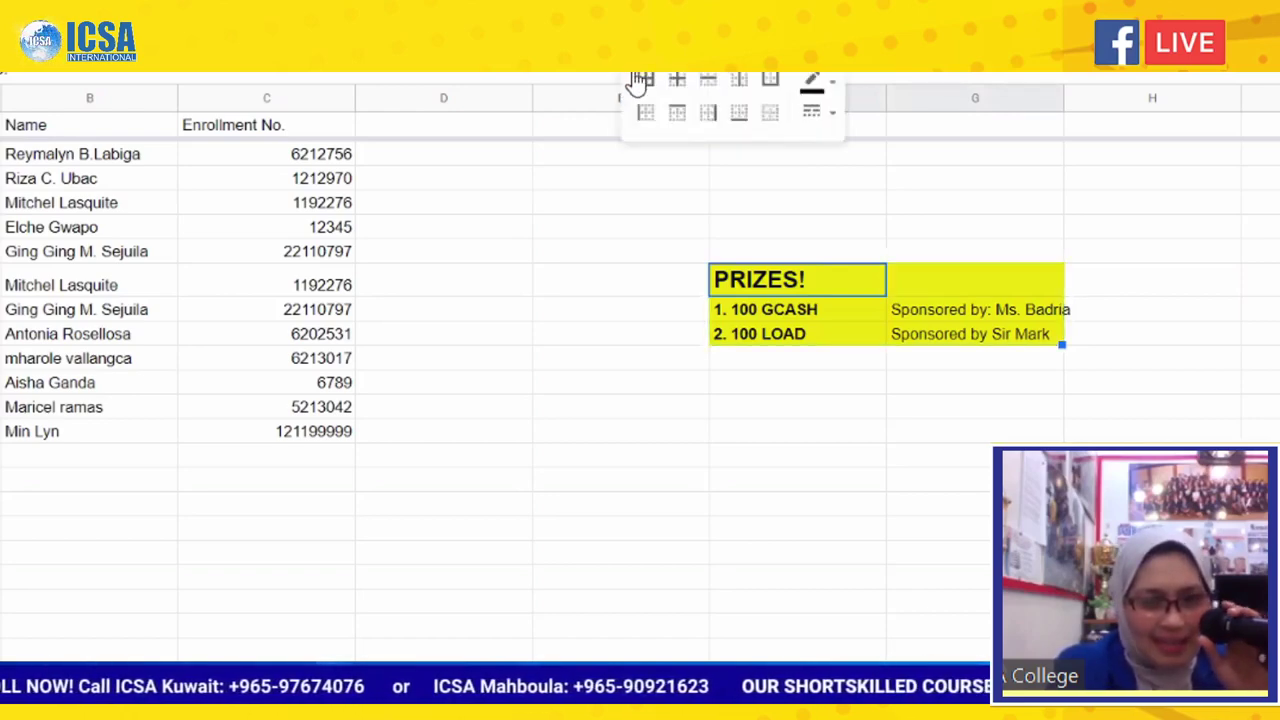
{"action": "left_click", "coordinate": [648, 92]}
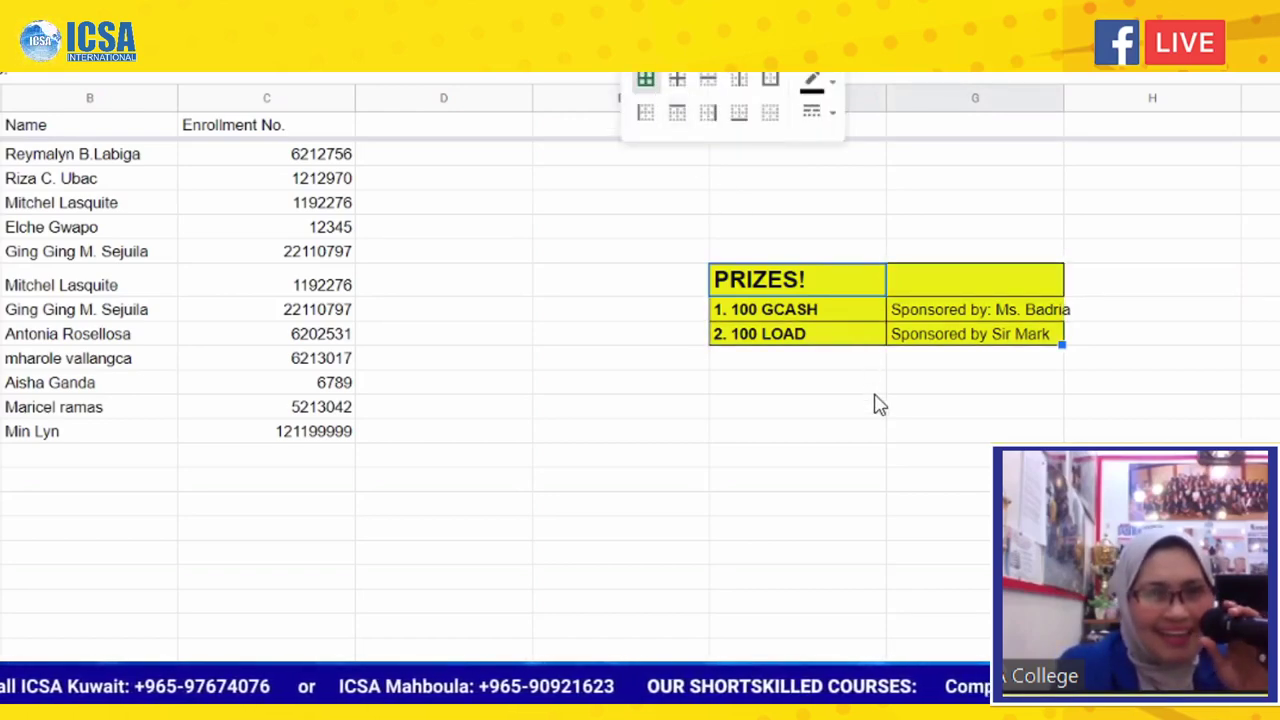
{"action": "left_click", "coordinate": [855, 384]}
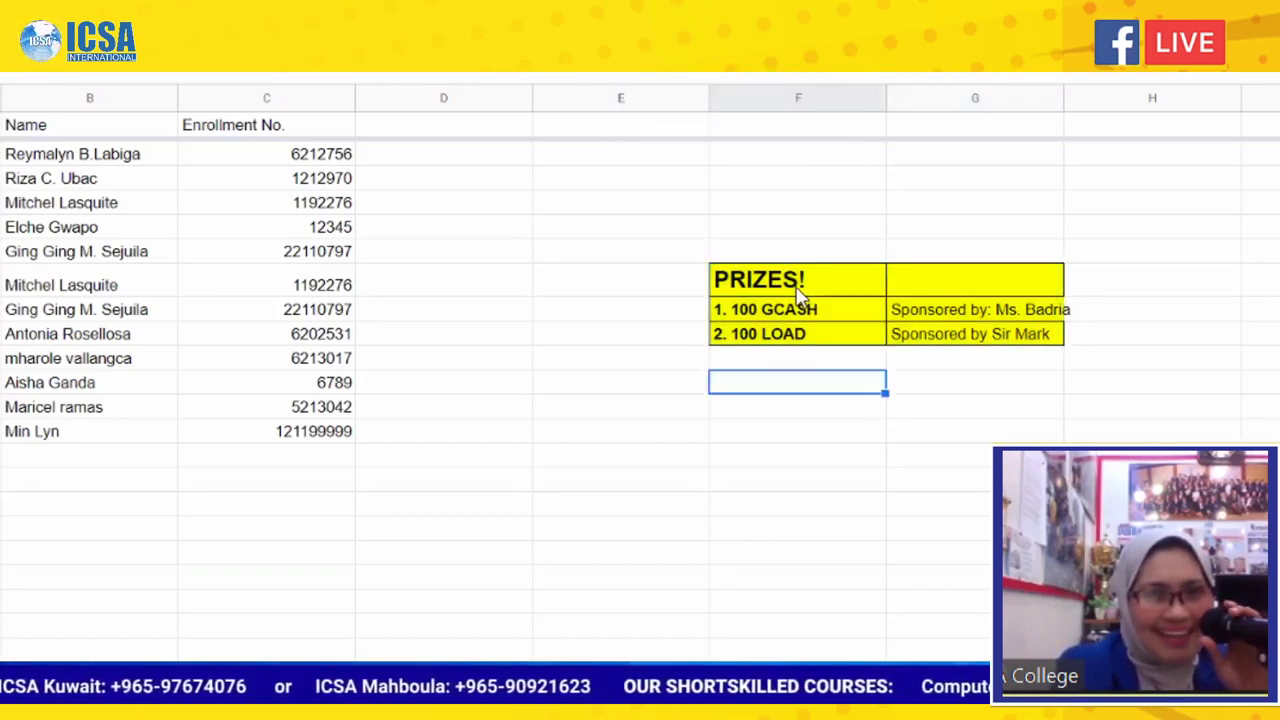
Enter the note "*Ito ay katuwaan lamang <3" in cell F6, directly above the "PRIZES!" heading.
{"action": "left_click", "coordinate": [753, 252]}
{"action": "type", "text": "*"}
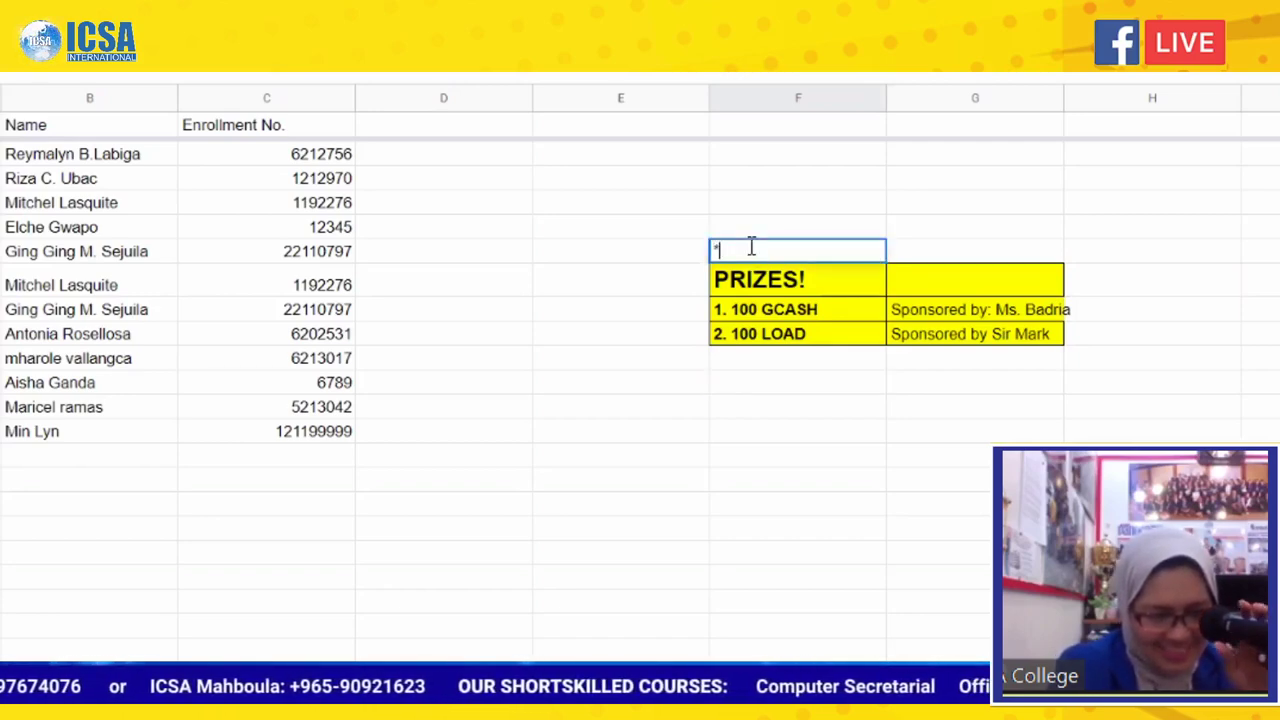
{"action": "type", "text": "Ito ay katu"}
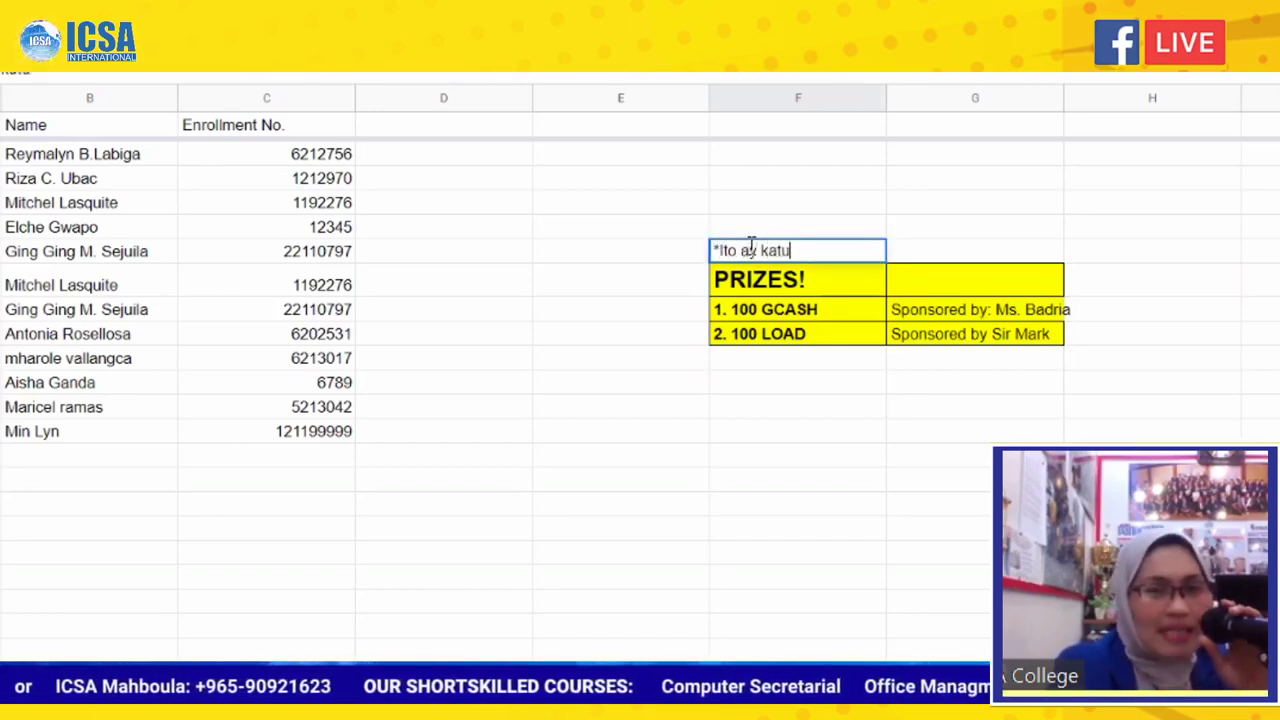
{"action": "type", "text": "waan lama"}
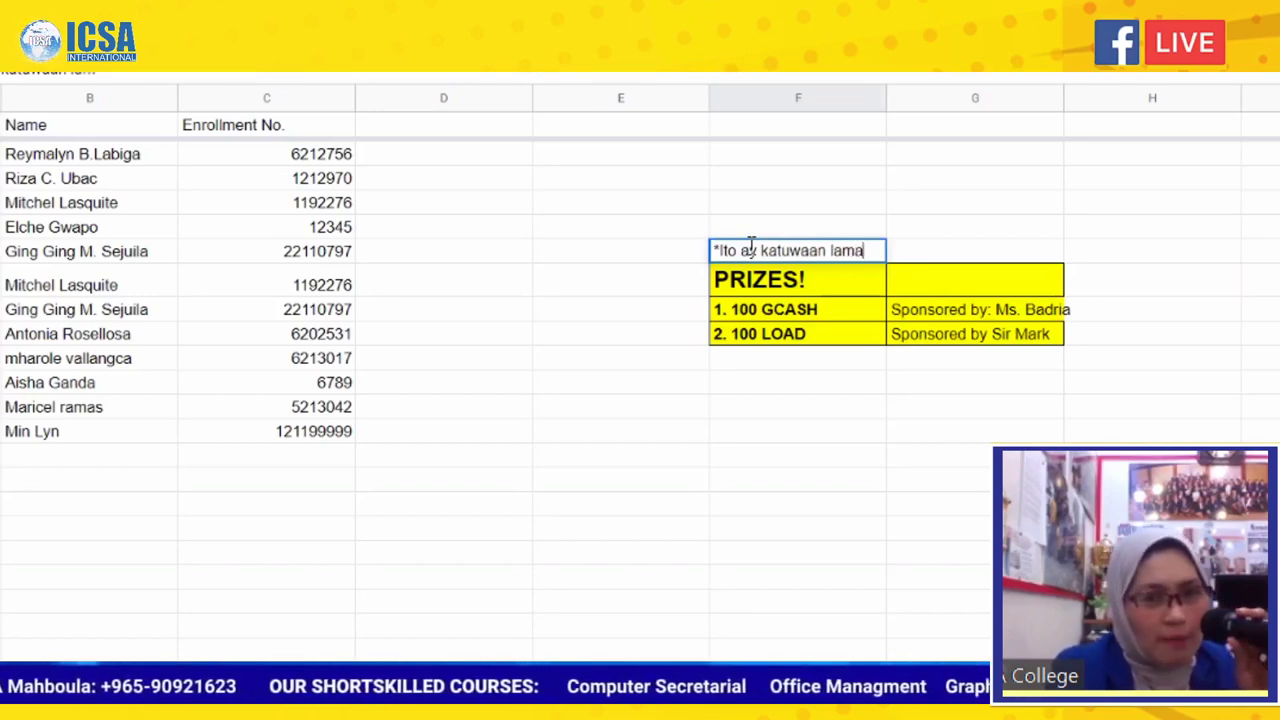
{"action": "type", "text": "ng <3"}
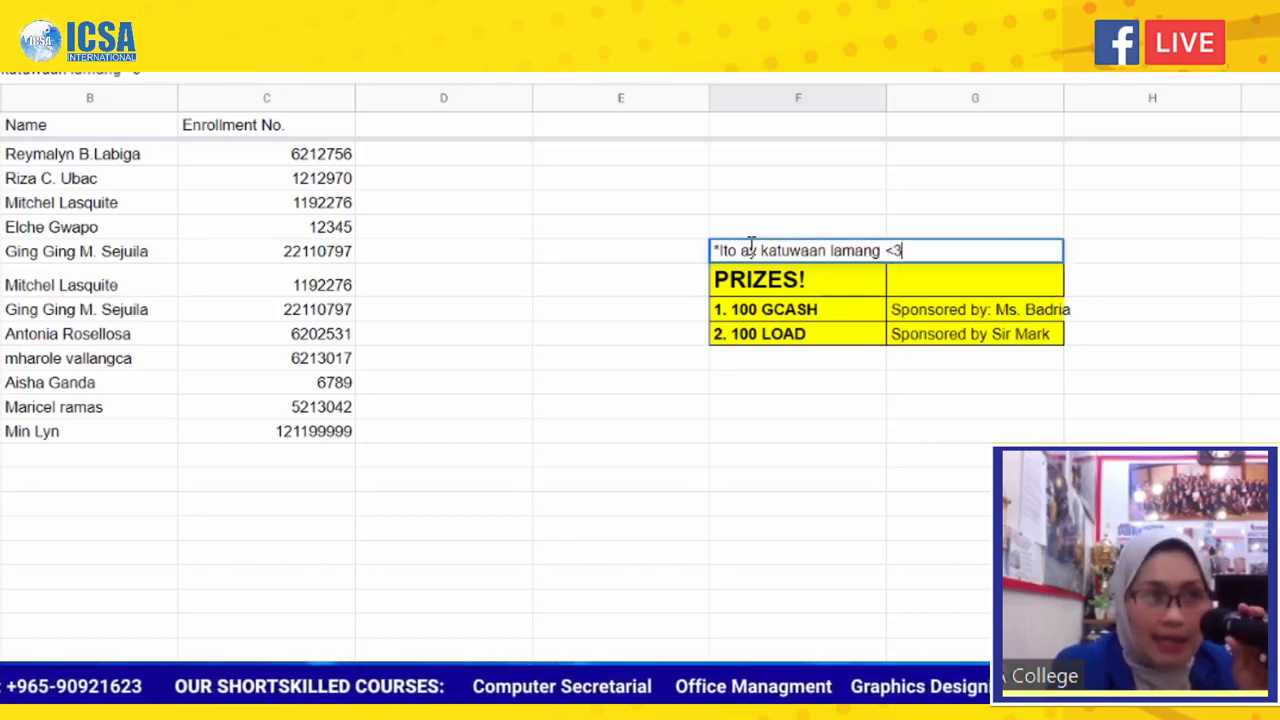
{"action": "left_click", "coordinate": [857, 558]}
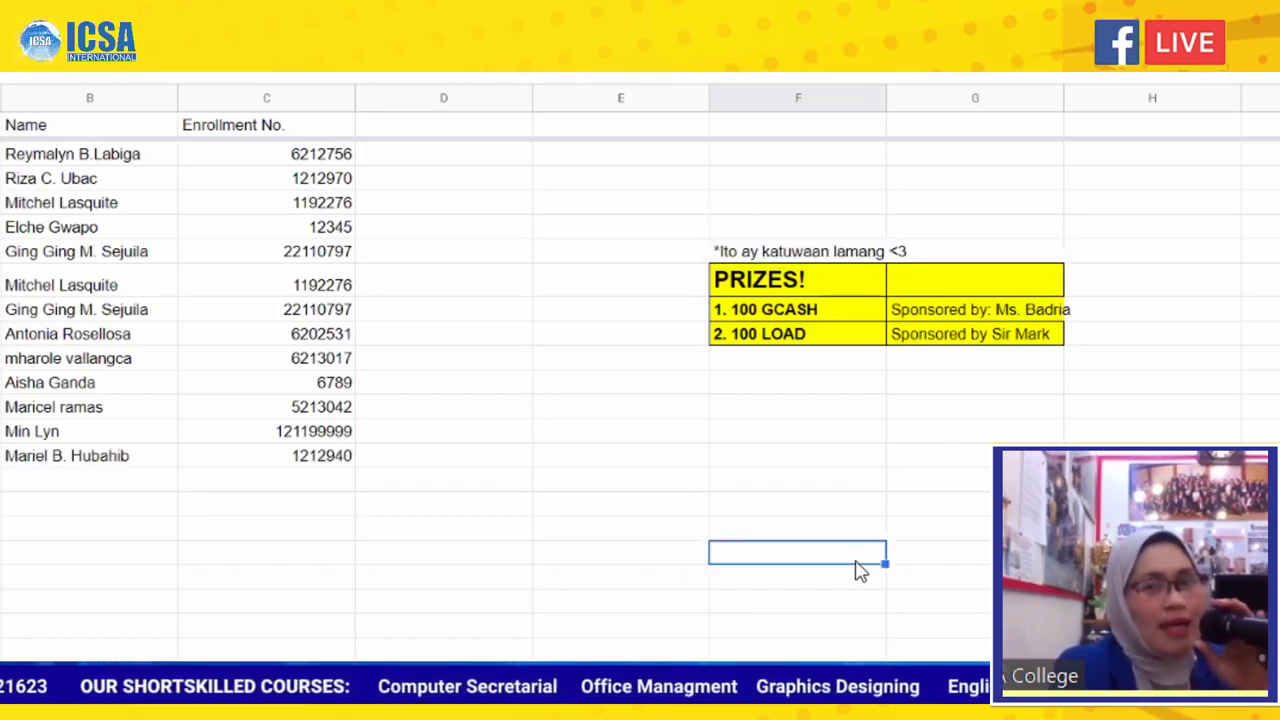